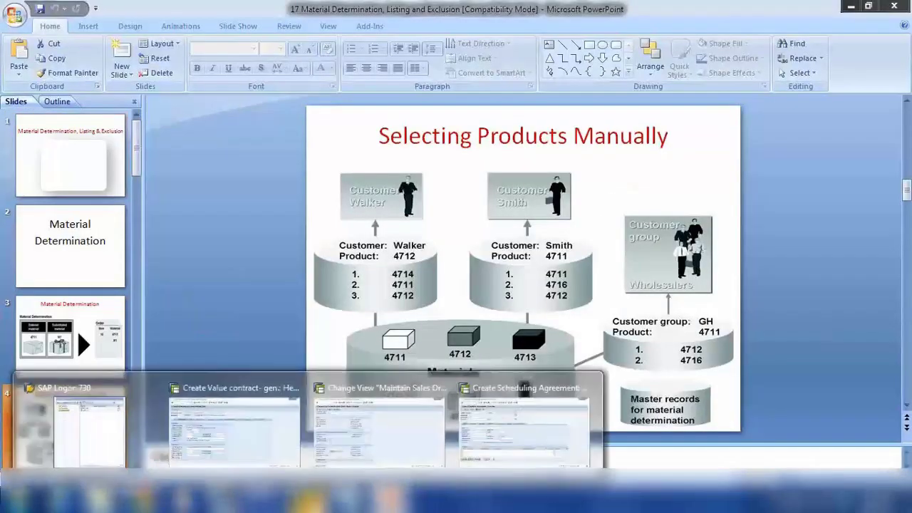
Step: Close the scheduling agreement and sales order type sessions and return to SAP Easy Access
left_click(267, 447)
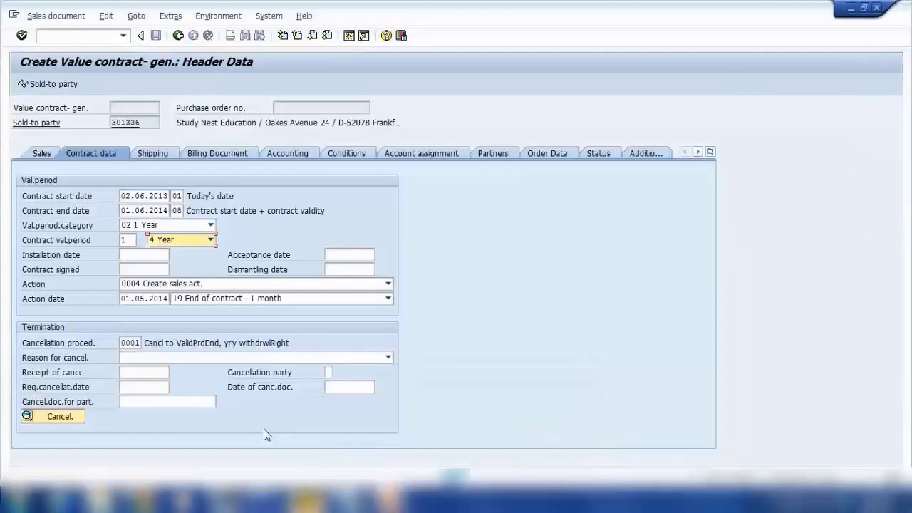
left_click(179, 36)
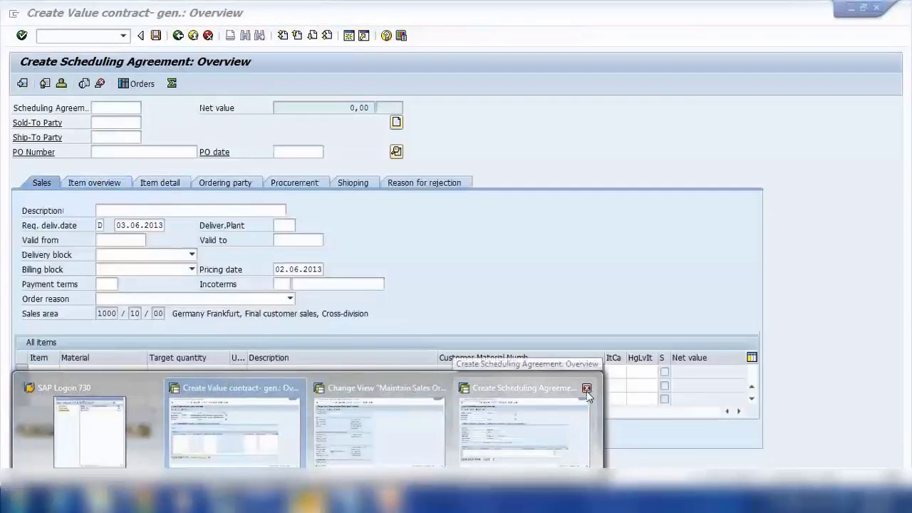
left_click(586, 388)
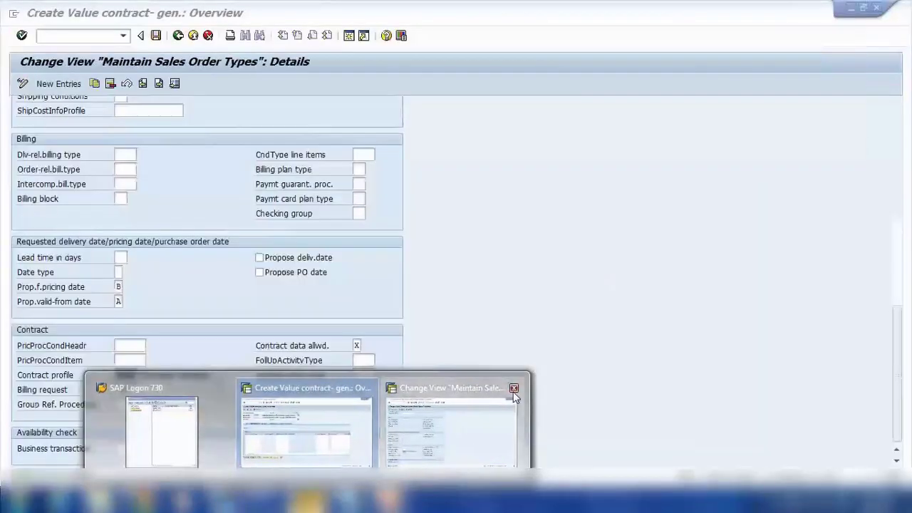
left_click(515, 389)
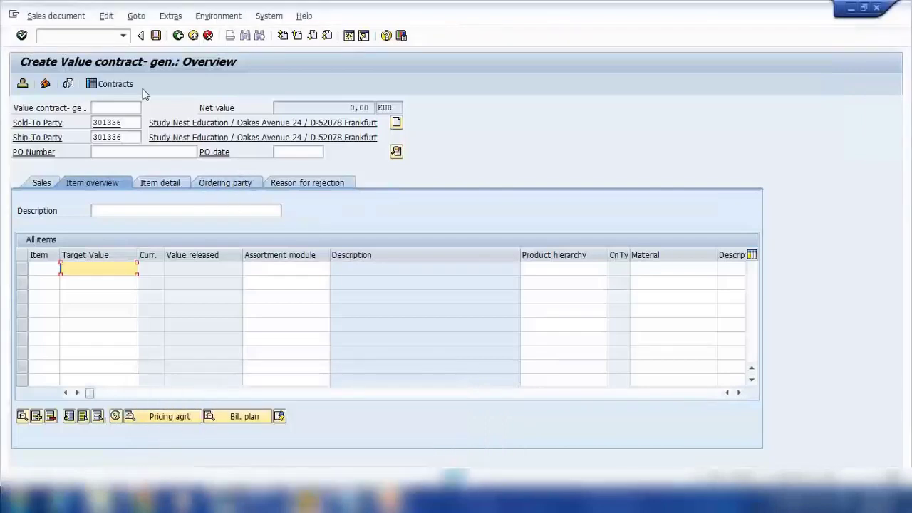
left_click(99, 40)
key("Return")
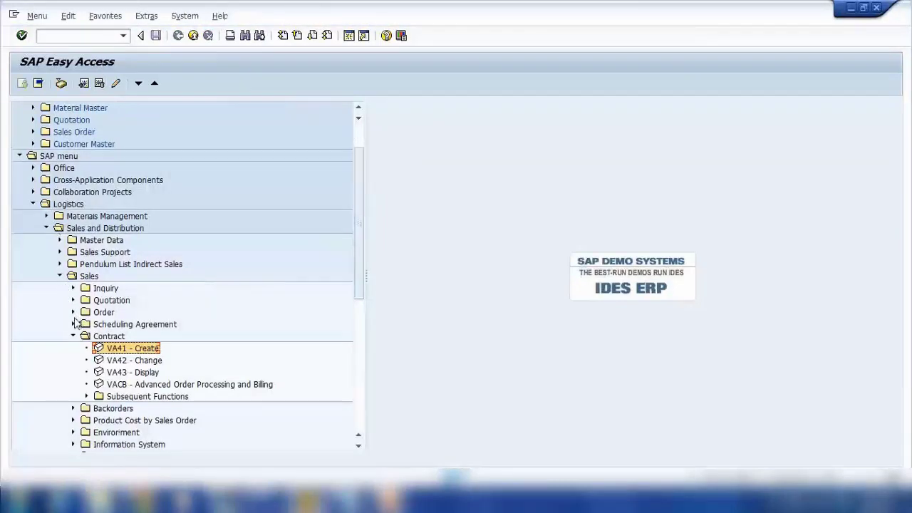
Step: Expand Sales and Distribution > Master Data > Products > Material Determination and select VB11 - Create
left_click(73, 336)
left_click(60, 276)
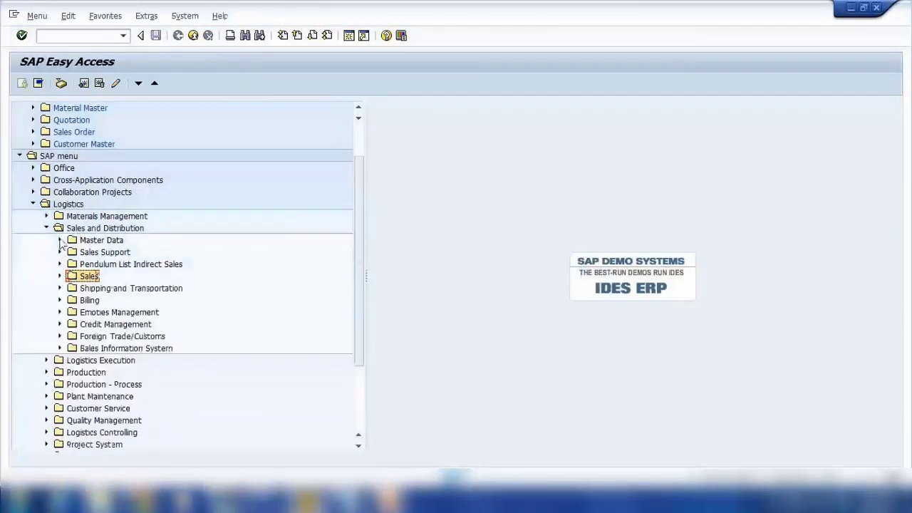
left_click(60, 240)
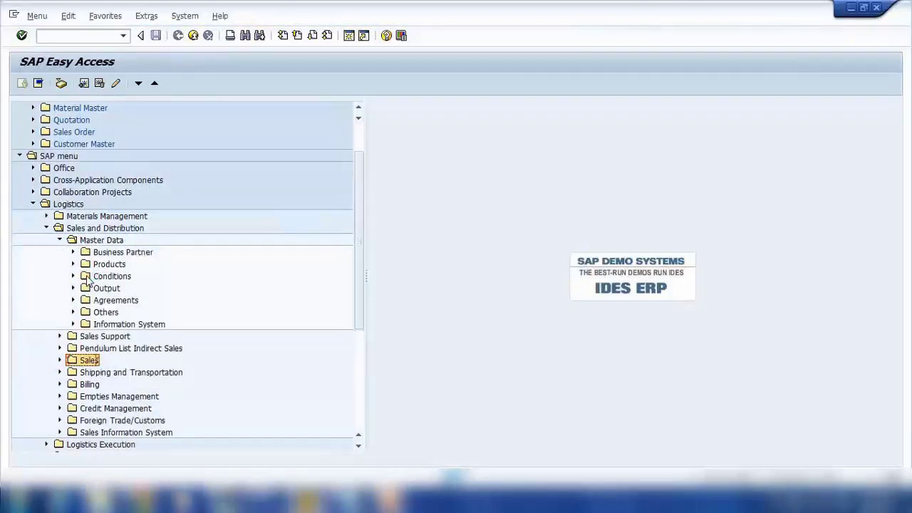
left_click(73, 265)
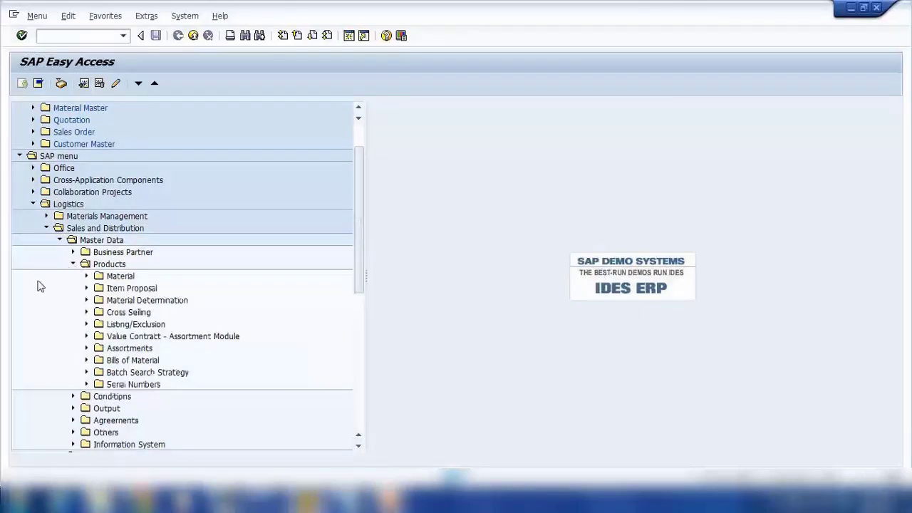
scroll(39, 288, "down", 2)
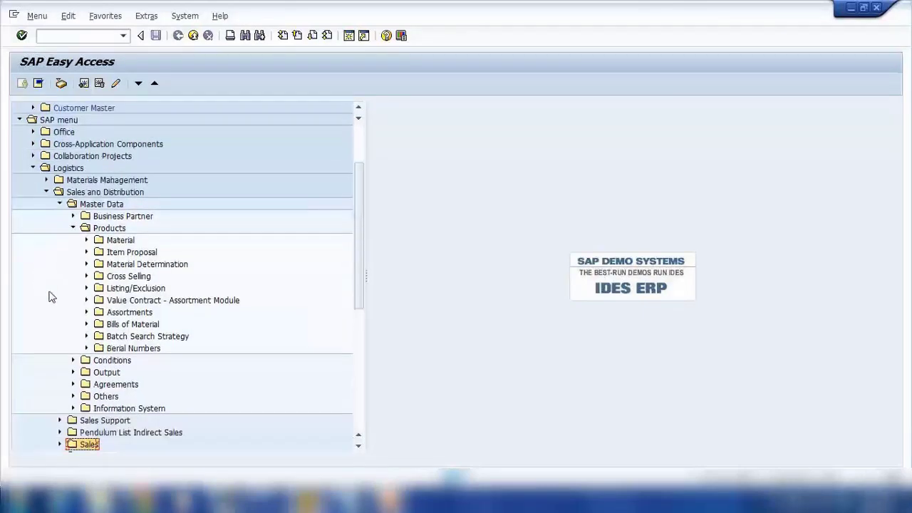
left_click(86, 265)
left_click(124, 277)
Step: Open VB11 and choose material determination type A001 (Material Entered)
double_click(151, 280)
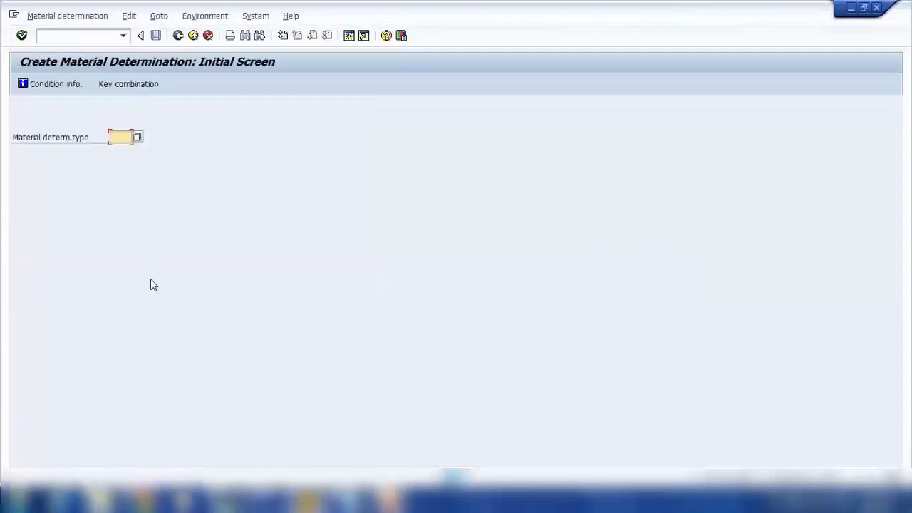
left_click(138, 138)
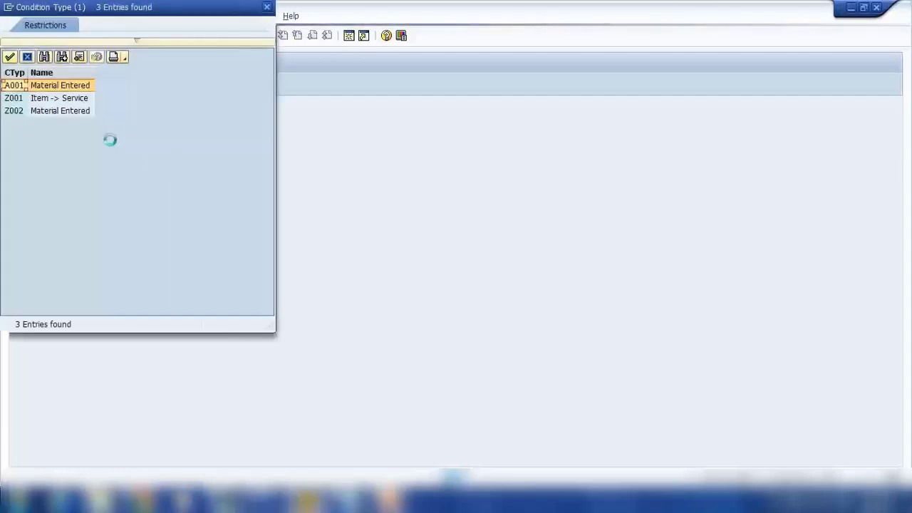
double_click(71, 86)
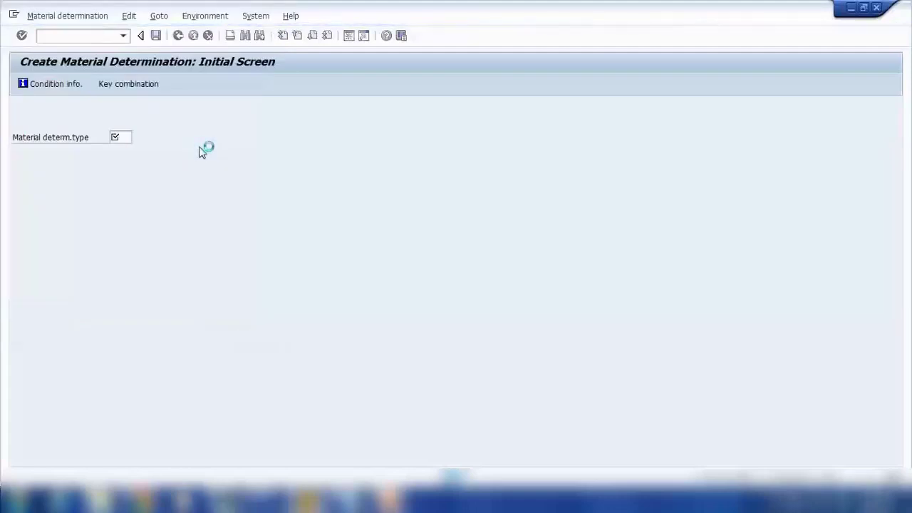
key("Return")
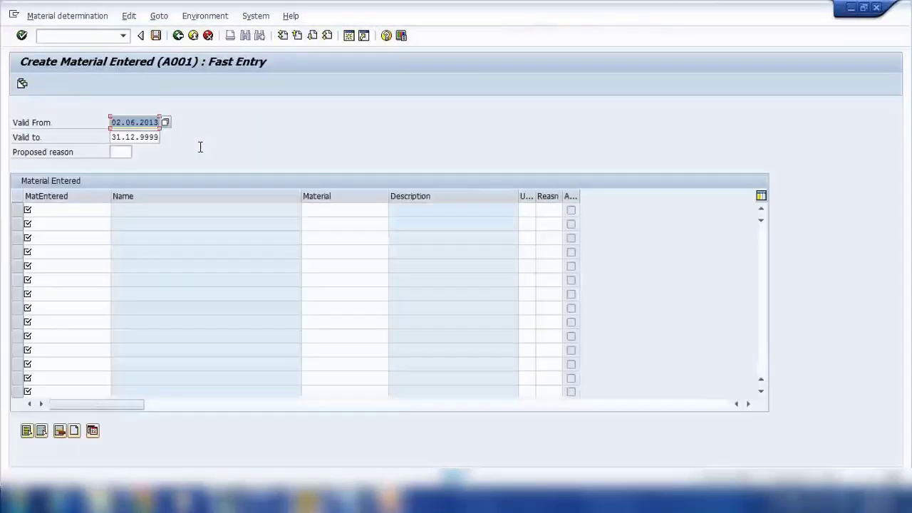
Step: Enter P-1093 as material entered and P-1092 as its substitute, then save the record
left_click(74, 212)
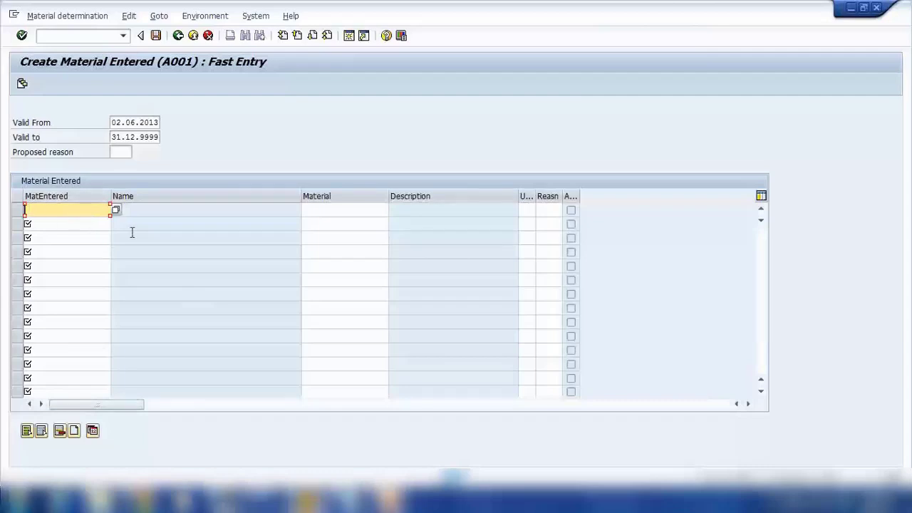
type("p-")
type("10")
type("93")
key("Return")
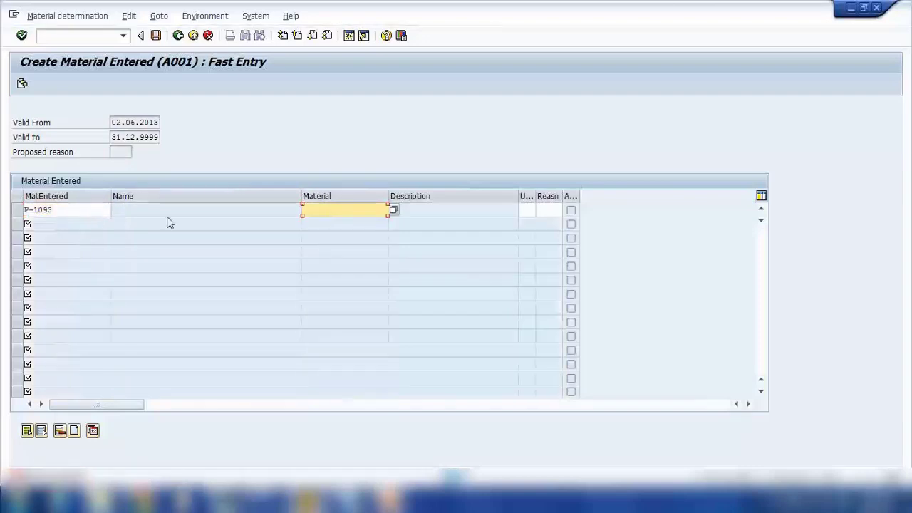
left_click_drag(75, 215, 2, 210)
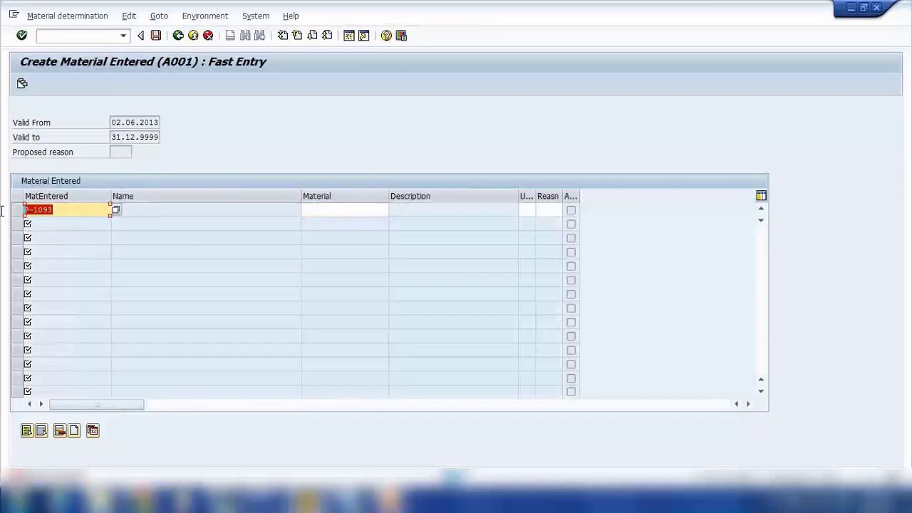
left_click(350, 210)
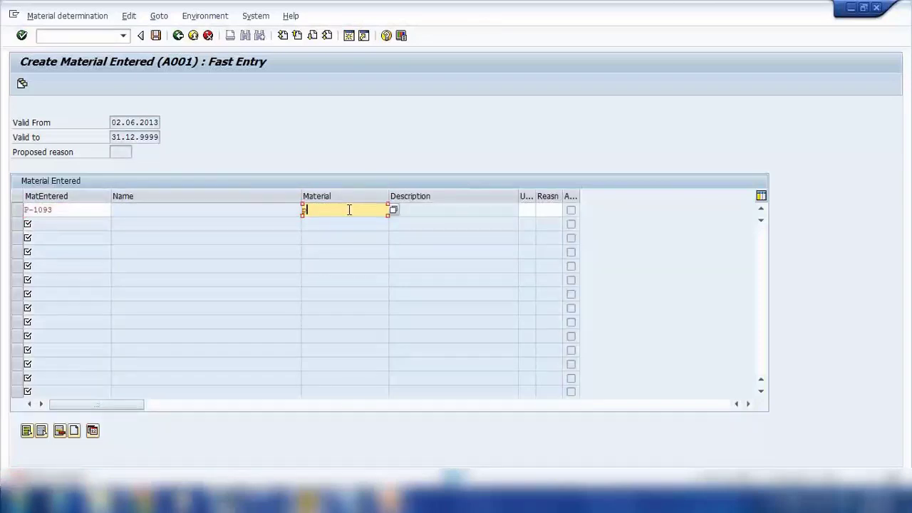
type("P-1092")
key("Return")
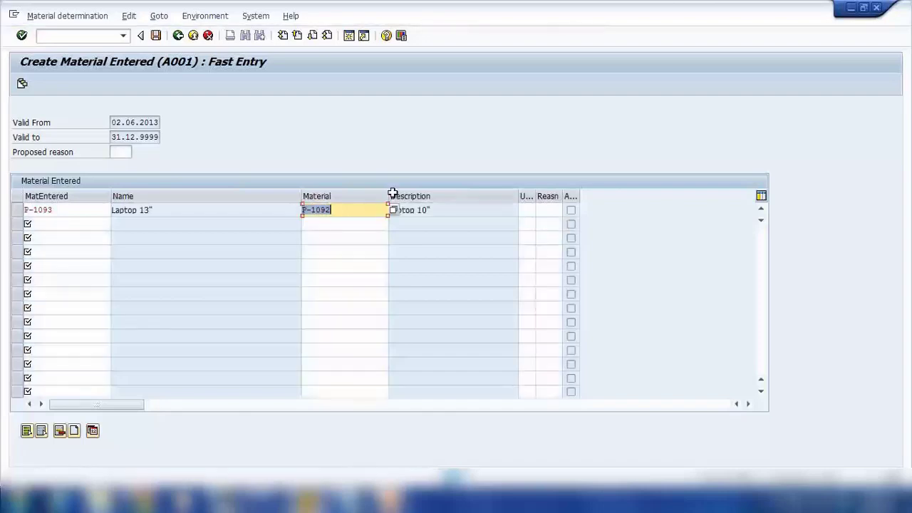
left_click(68, 211)
double_click(67, 211)
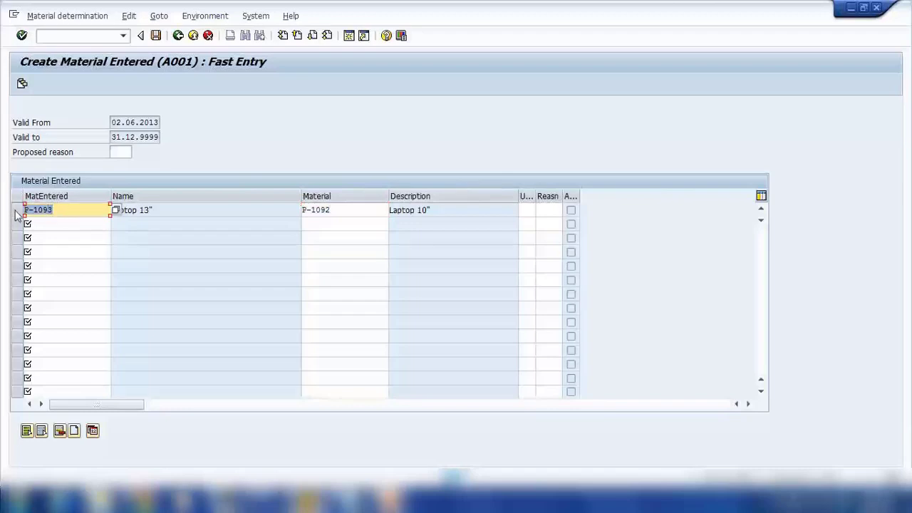
double_click(426, 212)
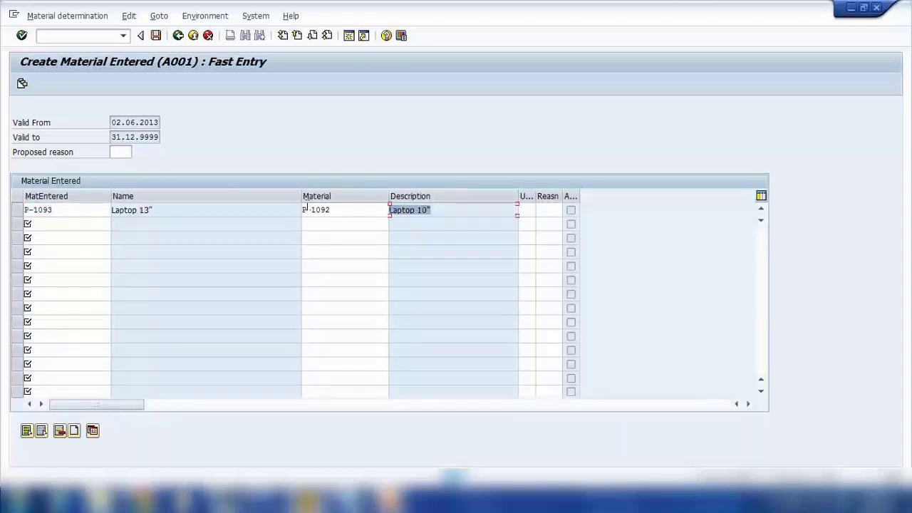
left_click(156, 36)
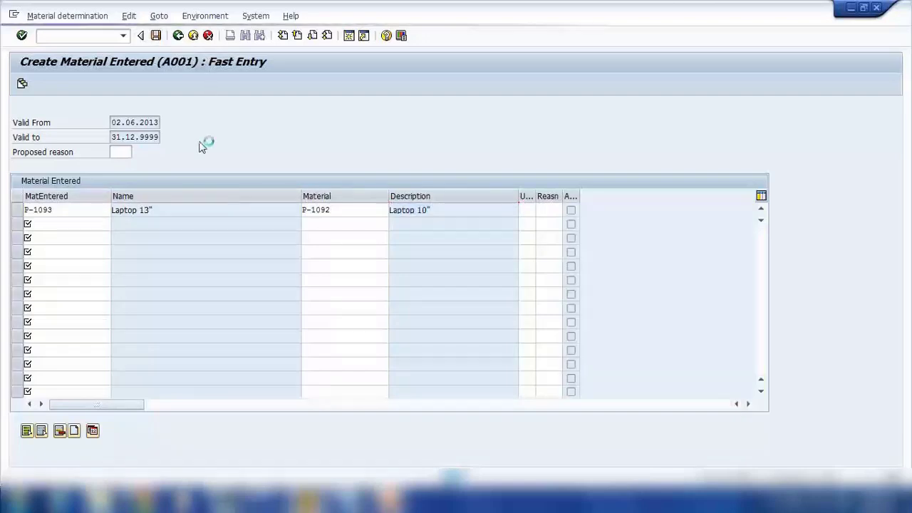
Step: Leave the record screen and start a standard order (VA01) with the default organisational data
left_click(82, 210)
left_click_drag(77, 212, 1, 216)
key("Left")
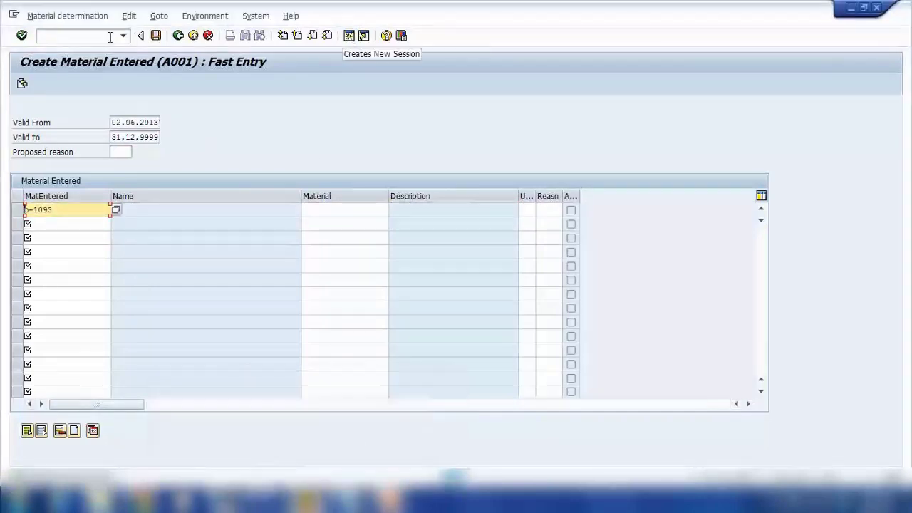
left_click(100, 35)
type("/n")
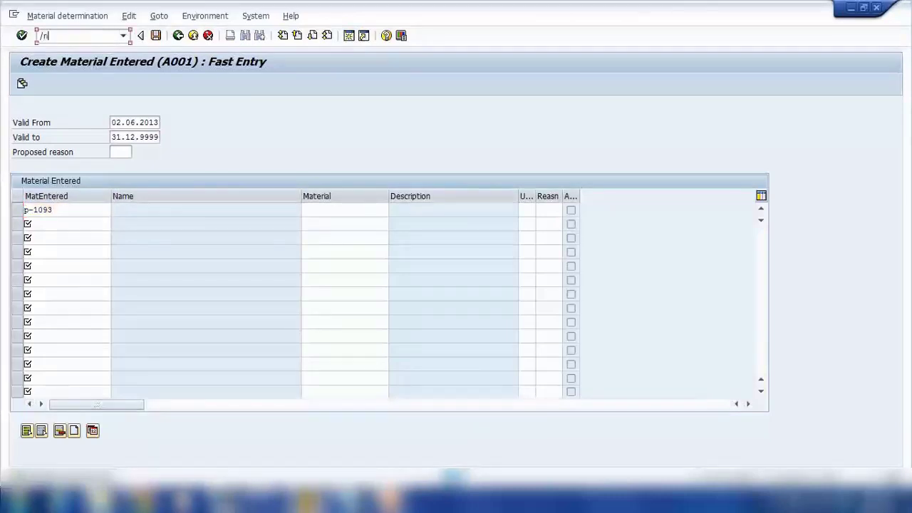
key("Return")
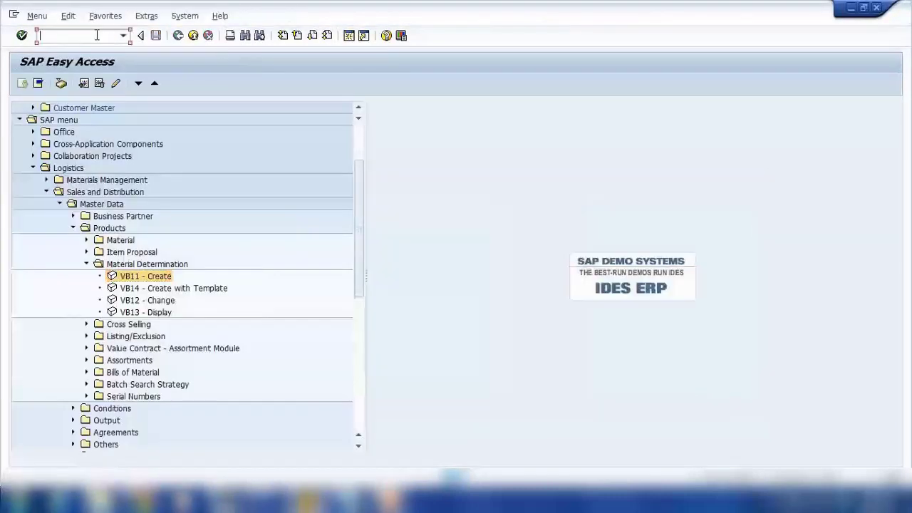
type("va01")
key("Return")
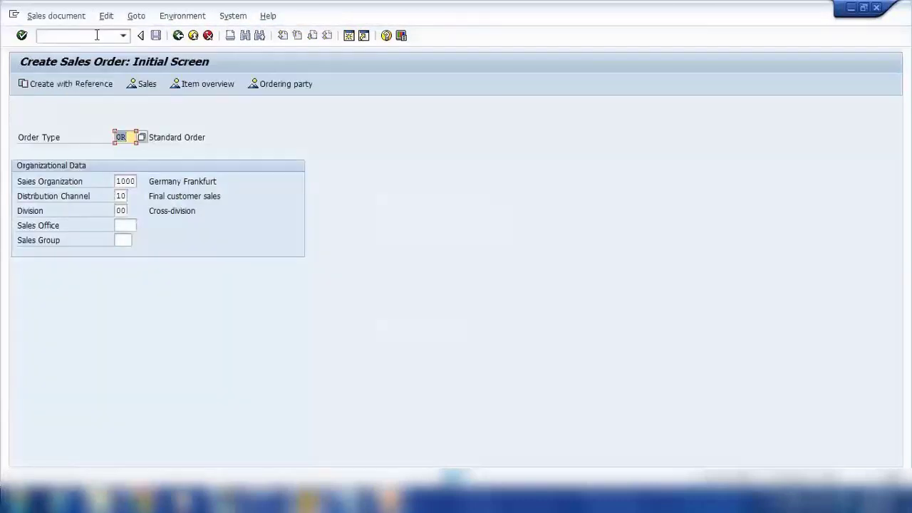
key("Return")
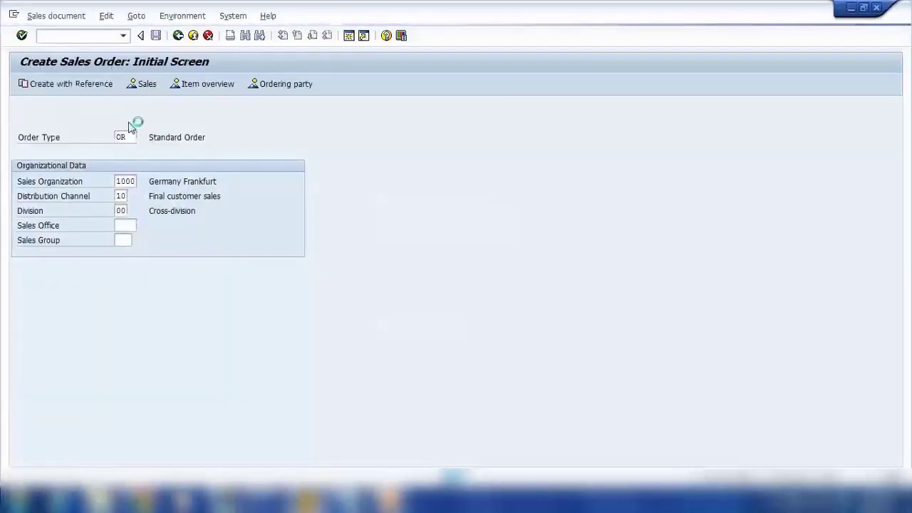
Step: Enter sold-to 301336 and item P-1093 with quantity 10, which is substituted by P-1092
left_click(128, 136)
key("Return")
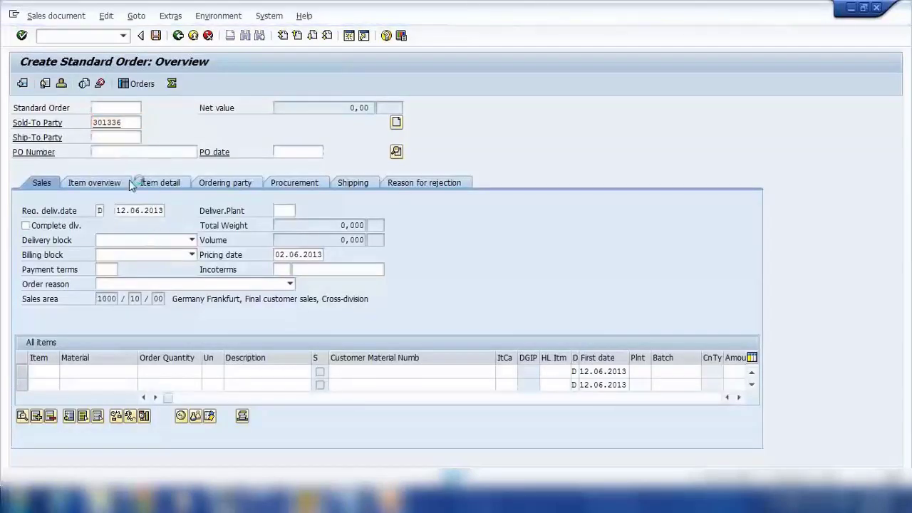
type("p-1093")
left_click(171, 373)
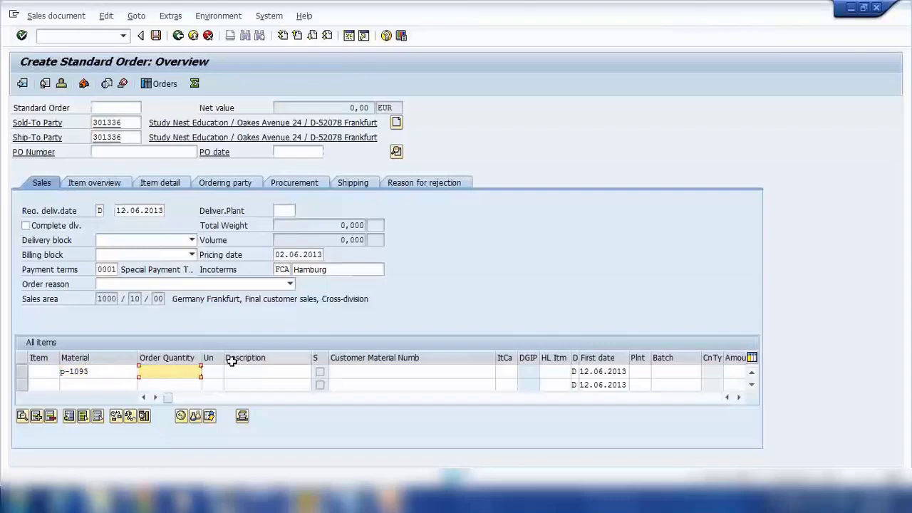
type("10")
key("Return")
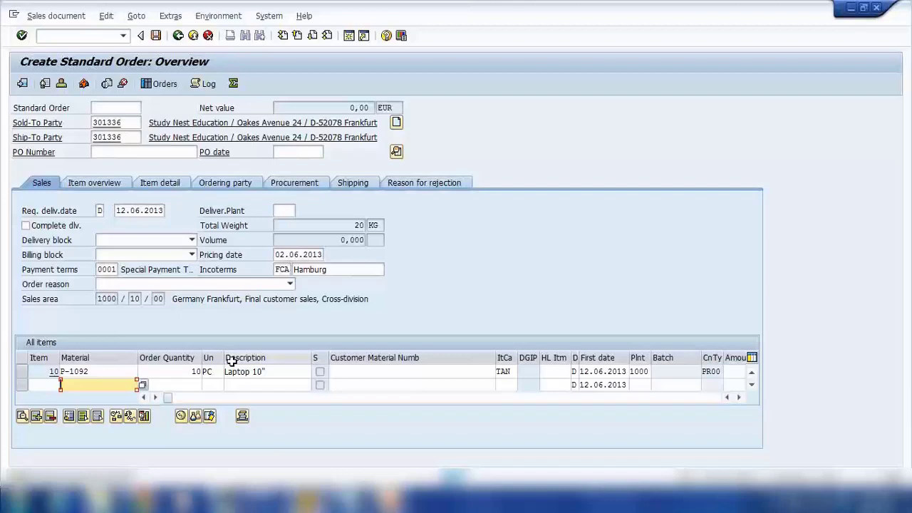
left_click(22, 371)
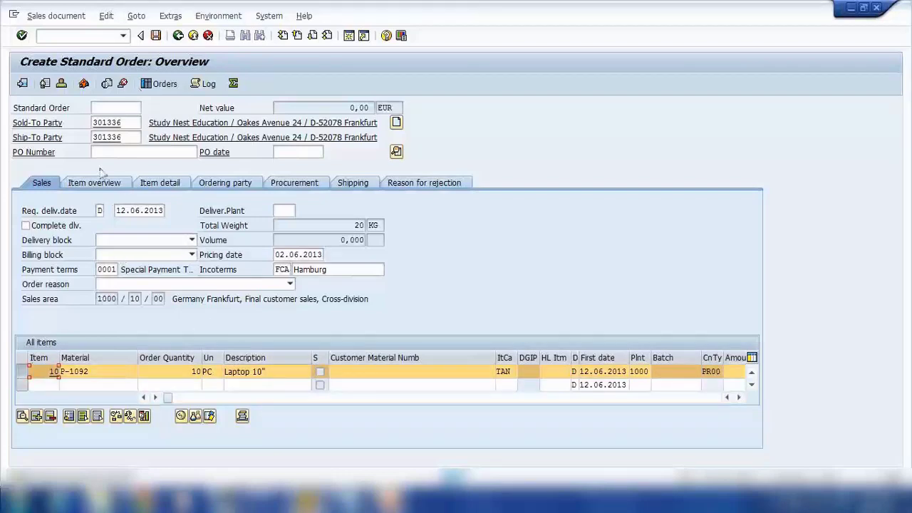
Step: Compare Material entered P-1093 with Material P-1092 in the item details, then go back
left_click(22, 416)
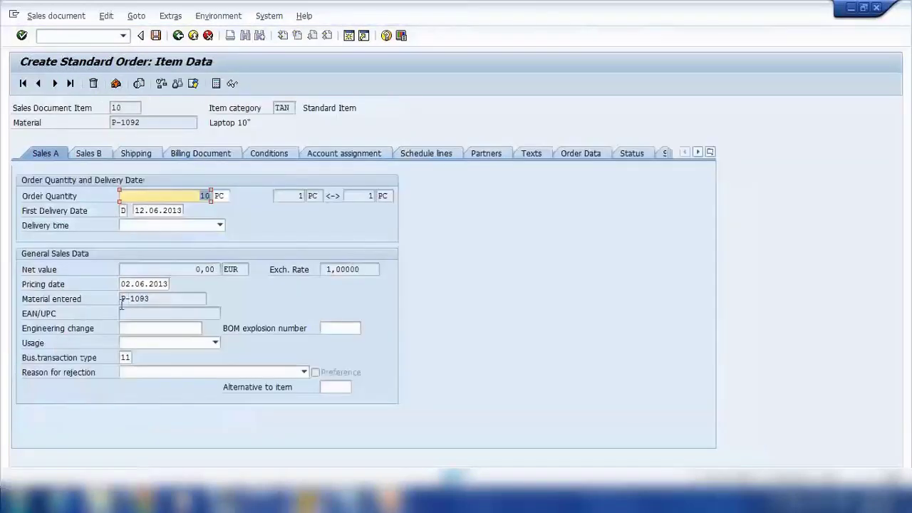
left_click_drag(158, 299, 41, 304)
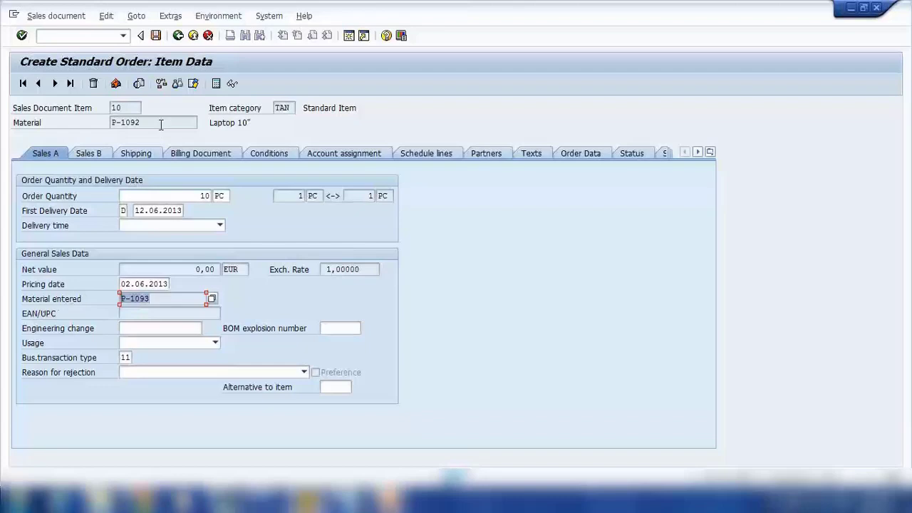
left_click_drag(161, 124, 3, 136)
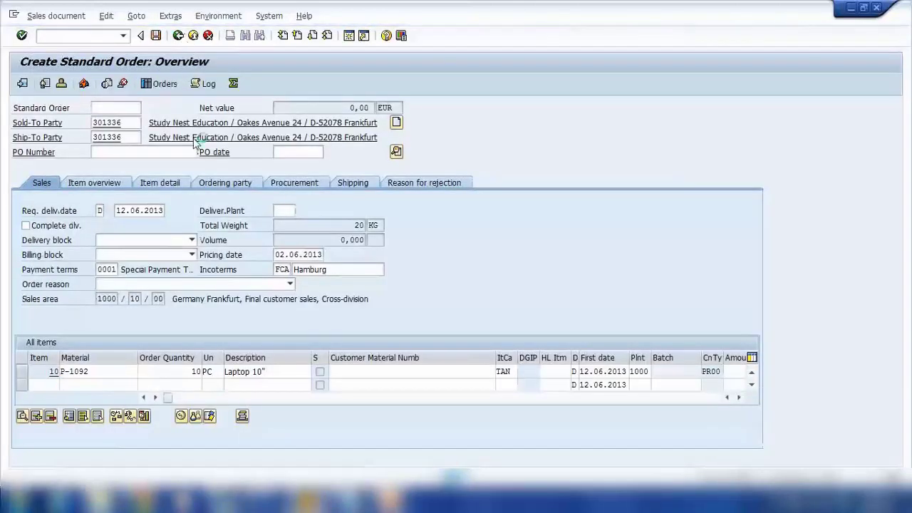
key("F3")
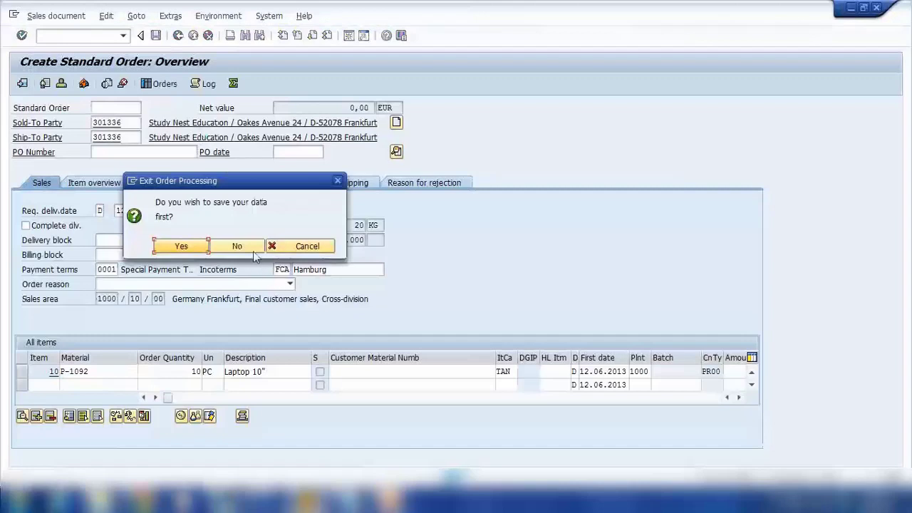
Step: Discard the test order, open VB12 - Change and execute the selection for P-1093
left_click(251, 250)
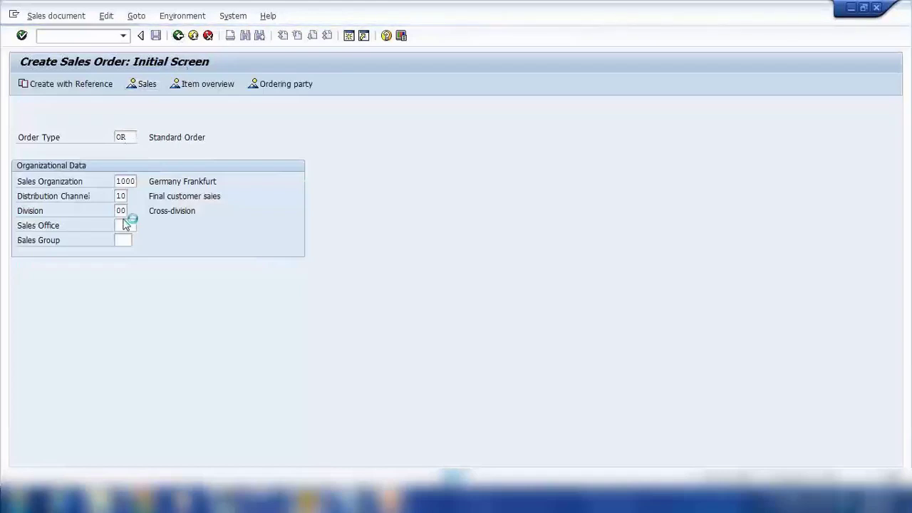
double_click(153, 301)
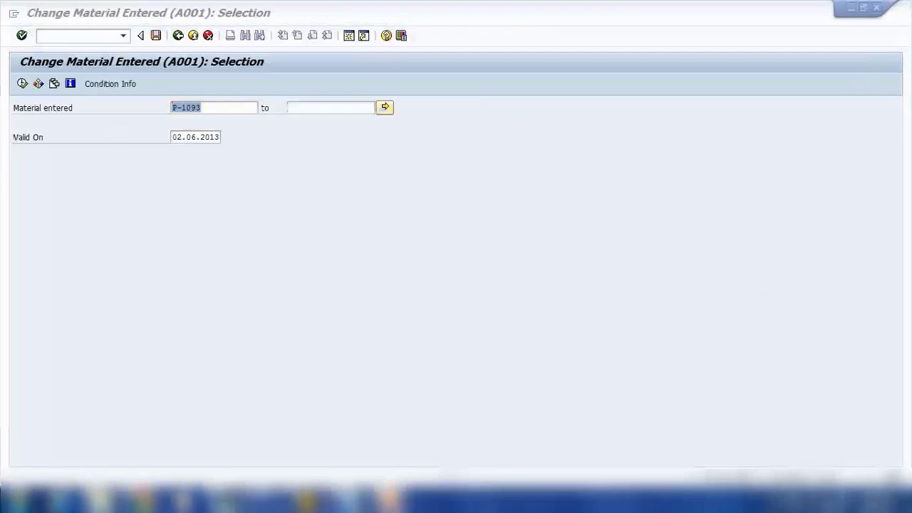
left_click(830, 502)
left_click_drag(827, 385, 825, 345)
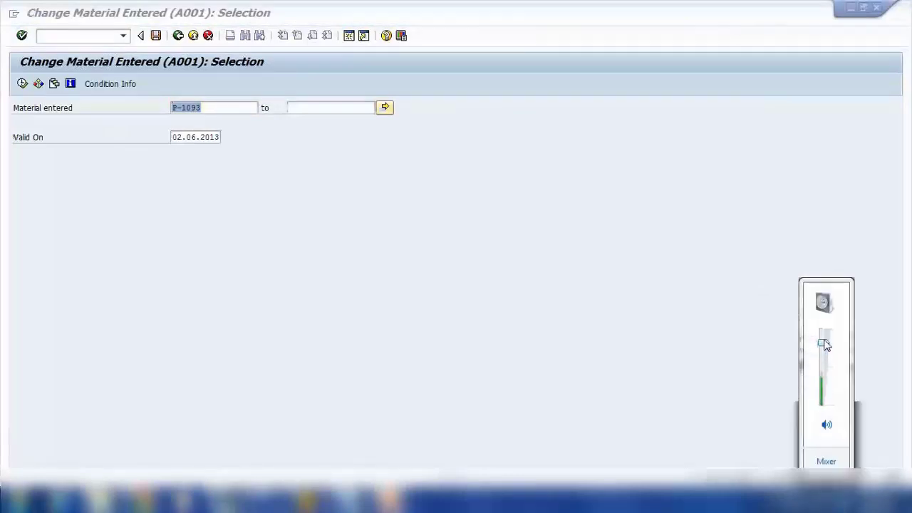
left_click_drag(825, 345, 828, 359)
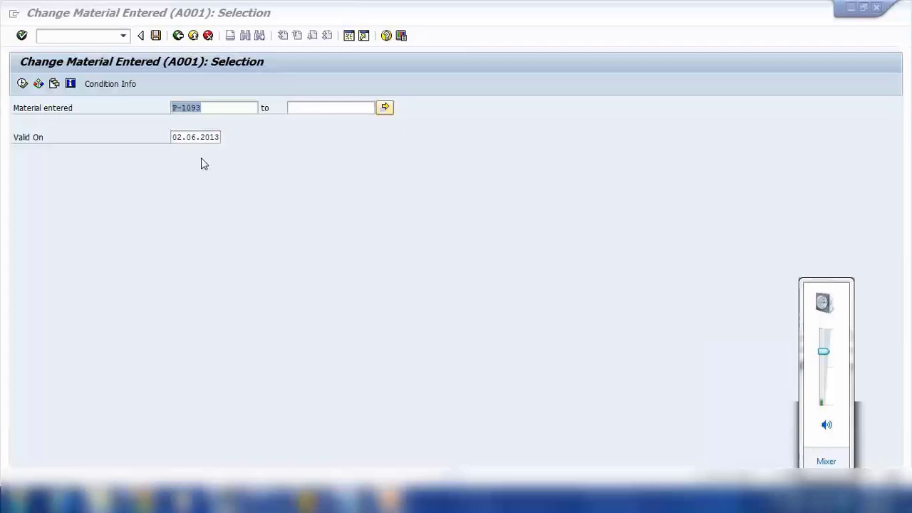
left_click_drag(823, 351, 824, 376)
left_click(745, 224)
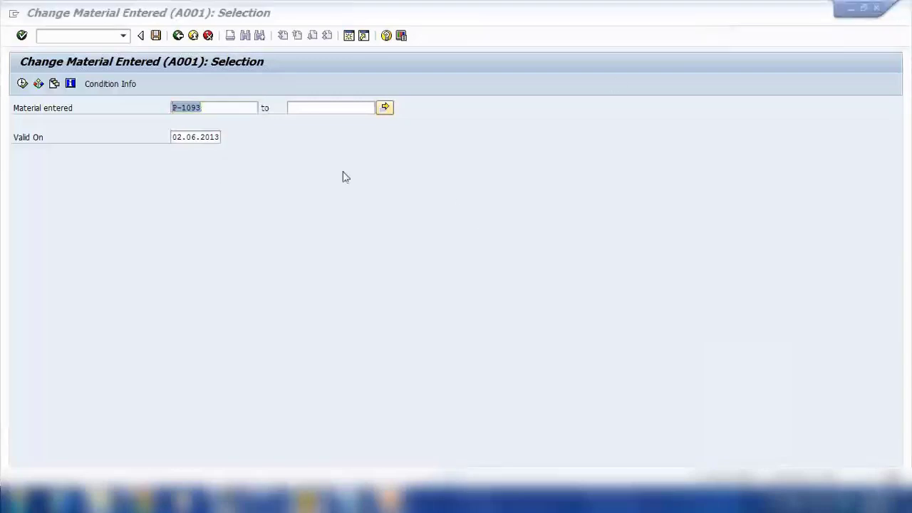
left_click(22, 84)
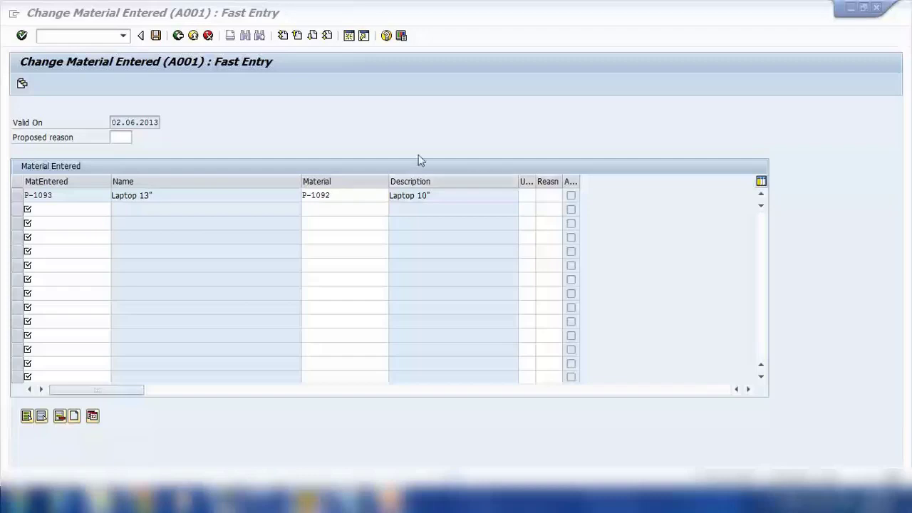
Step: Assign substitution reason 0006 ProdSel - Order only to the P-1093 → P-1092 record
left_click(527, 195)
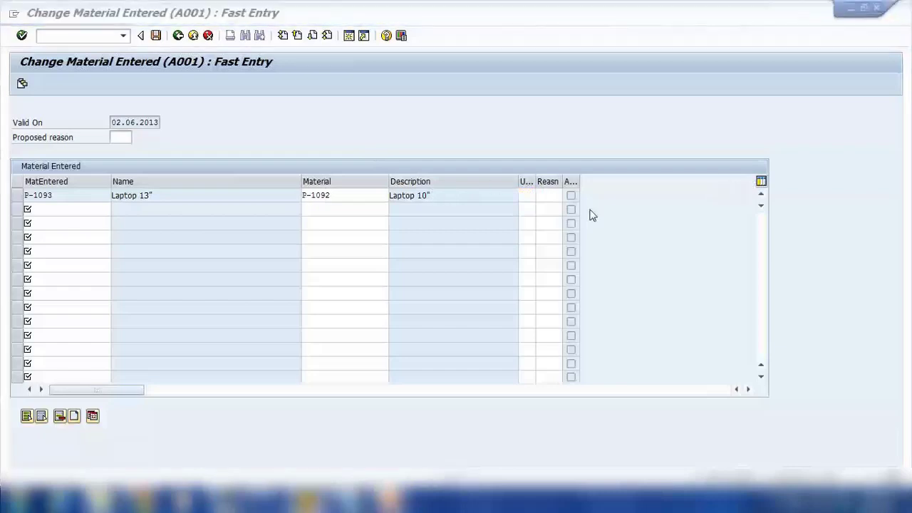
key("F4")
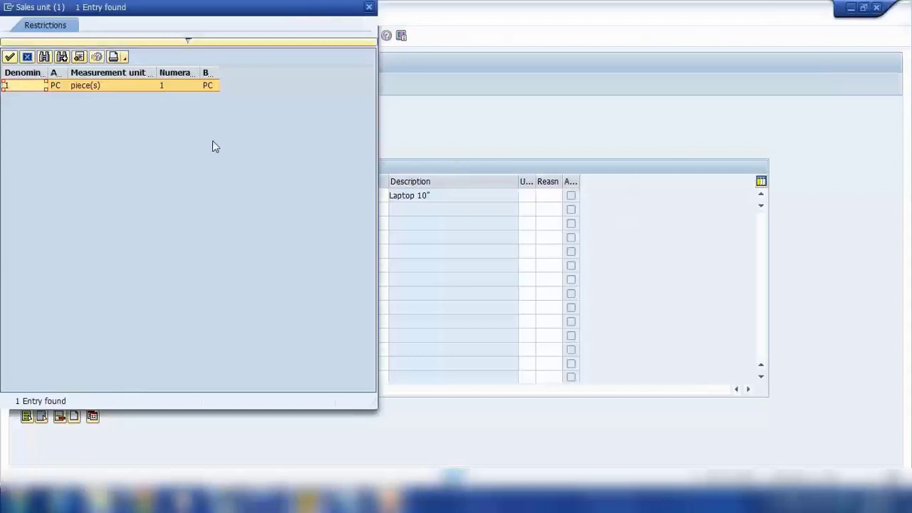
left_click(369, 7)
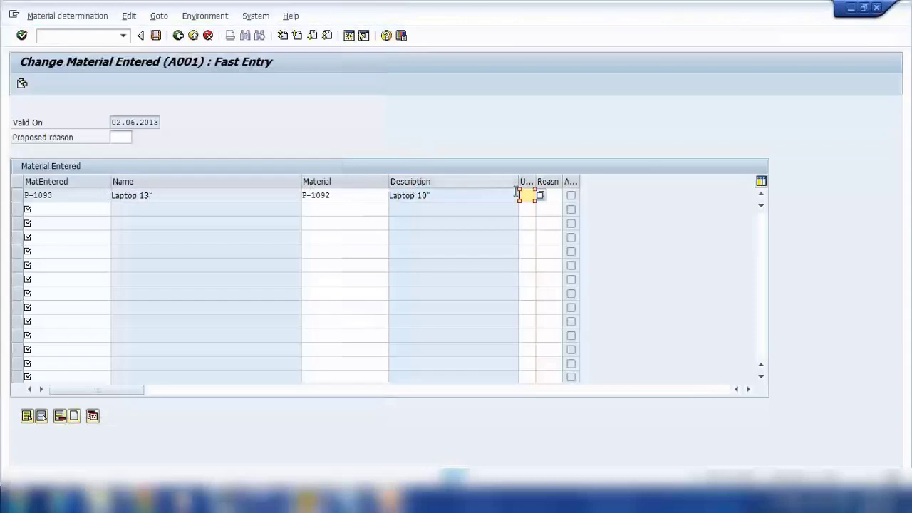
left_click(570, 196)
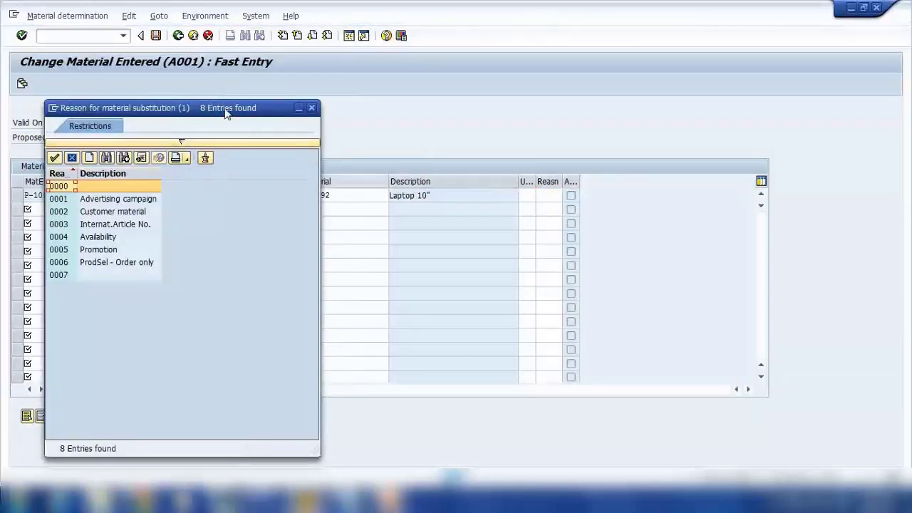
left_click_drag(226, 113, 611, 112)
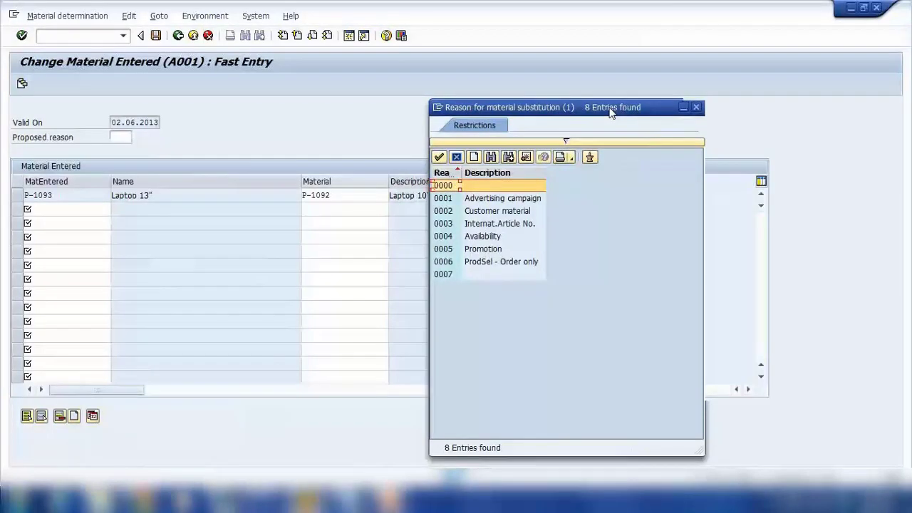
mouse_move(611, 112)
left_mouse_down()
mouse_move(556, 88)
mouse_move(517, 117)
mouse_move(544, 166)
mouse_move(428, 142)
mouse_move(429, 108)
left_mouse_up()
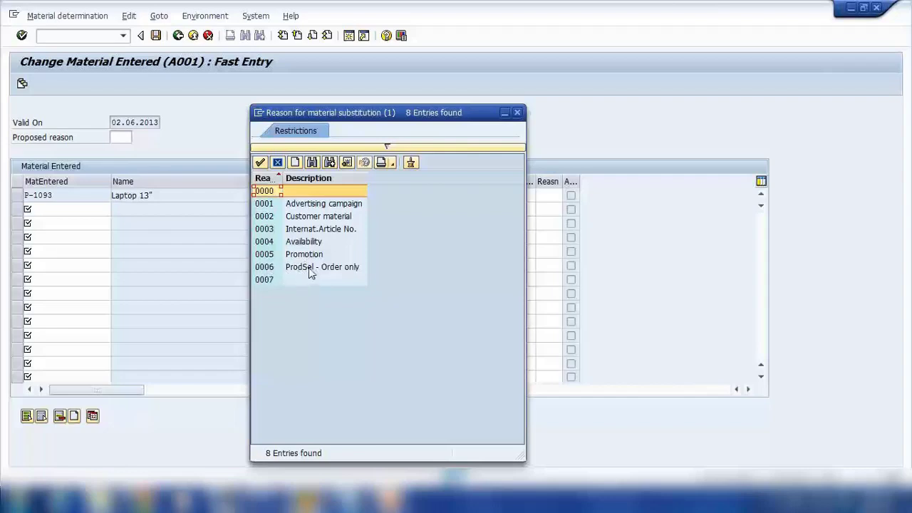
double_click(310, 268)
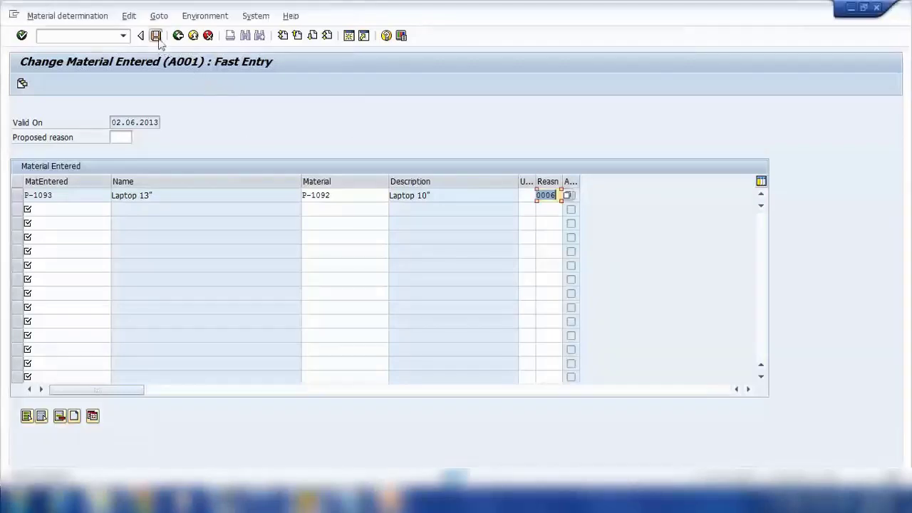
left_click(557, 195)
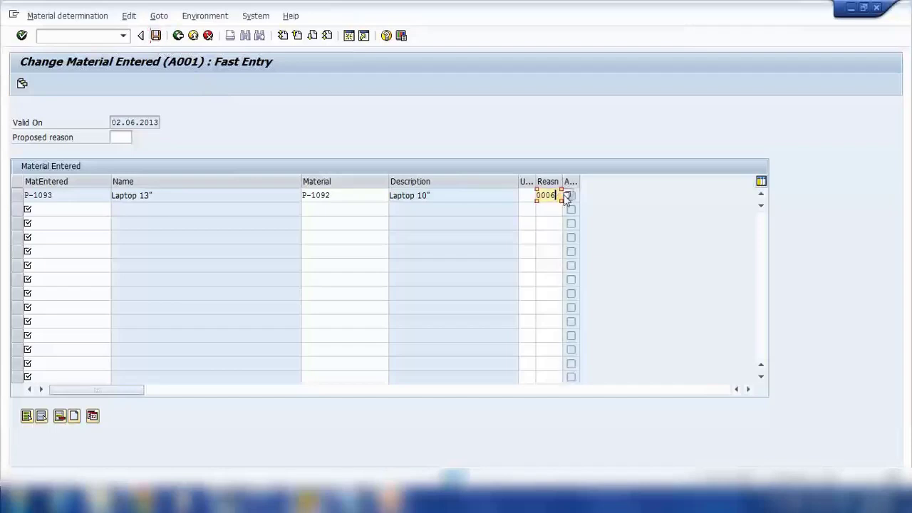
key("Return")
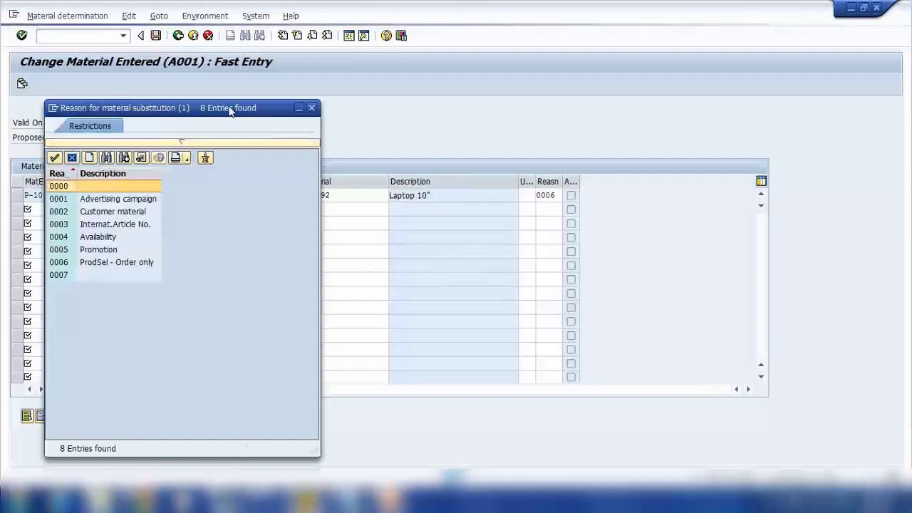
key("Escape")
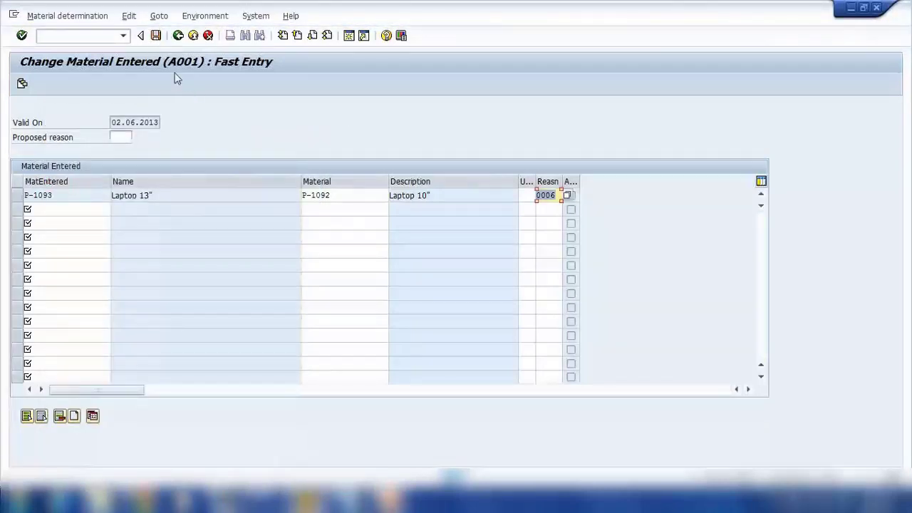
Step: Save the substitution record and start a new standard order with the default sales area
left_click(155, 35)
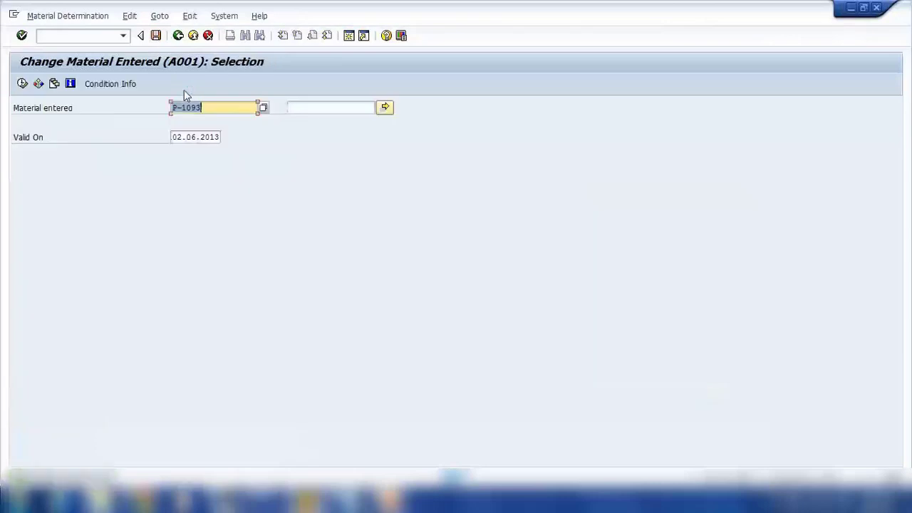
left_click(178, 37)
left_click(58, 38)
type("va01")
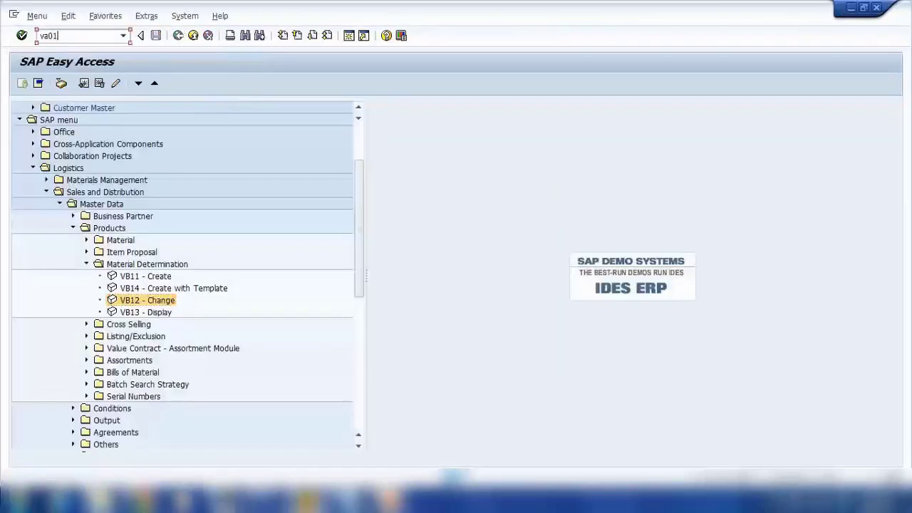
key("Return")
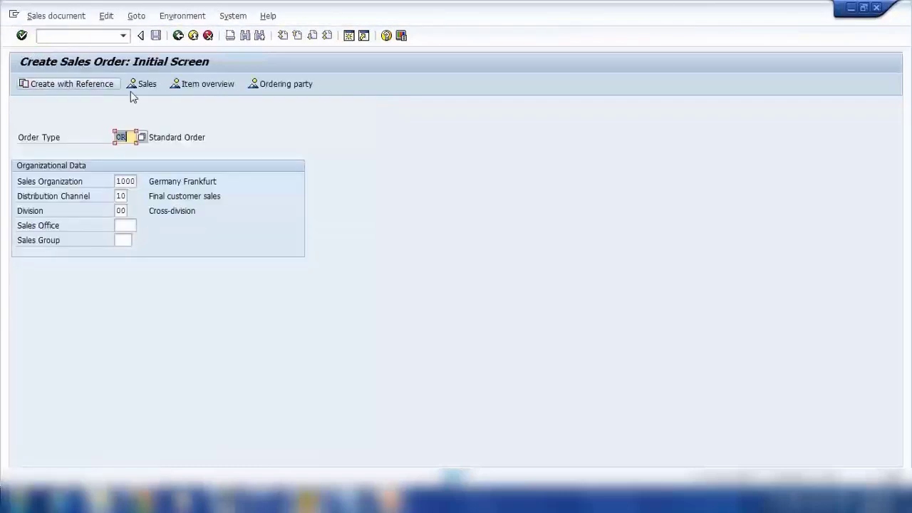
key("Return")
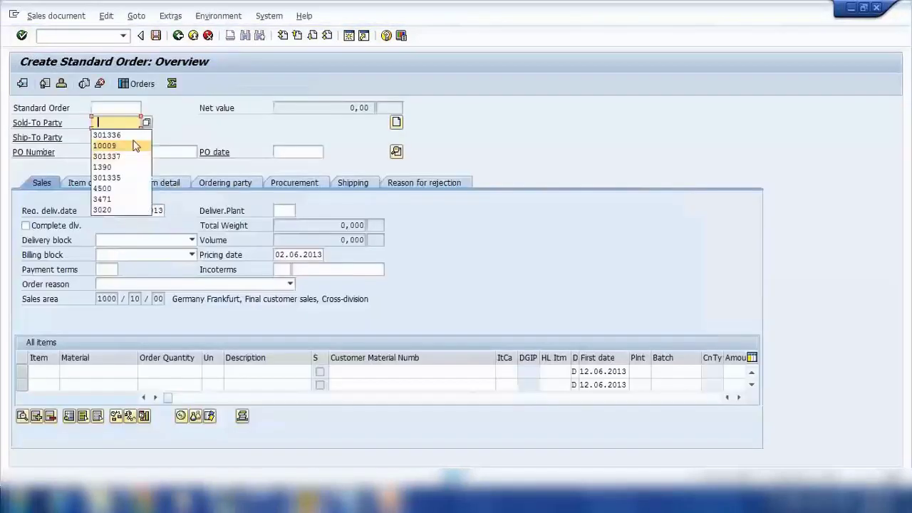
Step: Enter sold-to 301336 and one piece of P-1093, then process the item
left_click(132, 140)
key("Return")
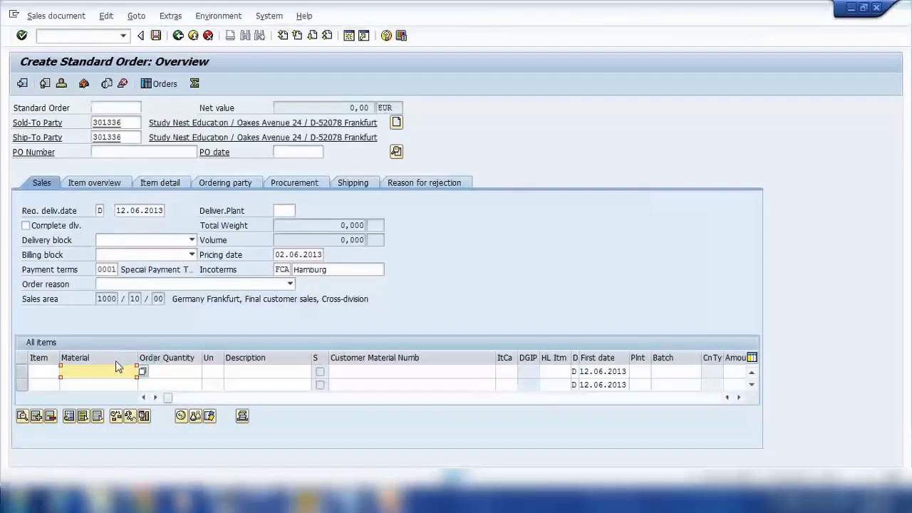
left_click(117, 366)
left_click(118, 385)
left_click(183, 371)
type("1")
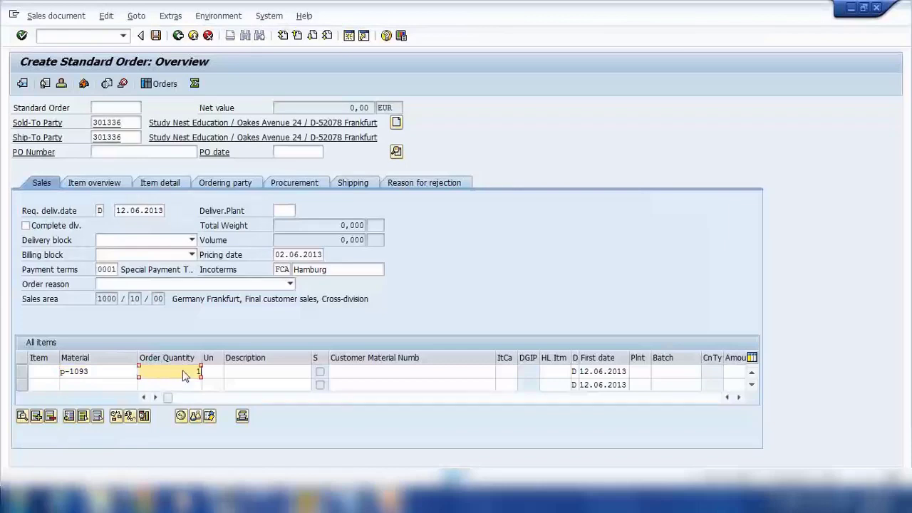
key("Return")
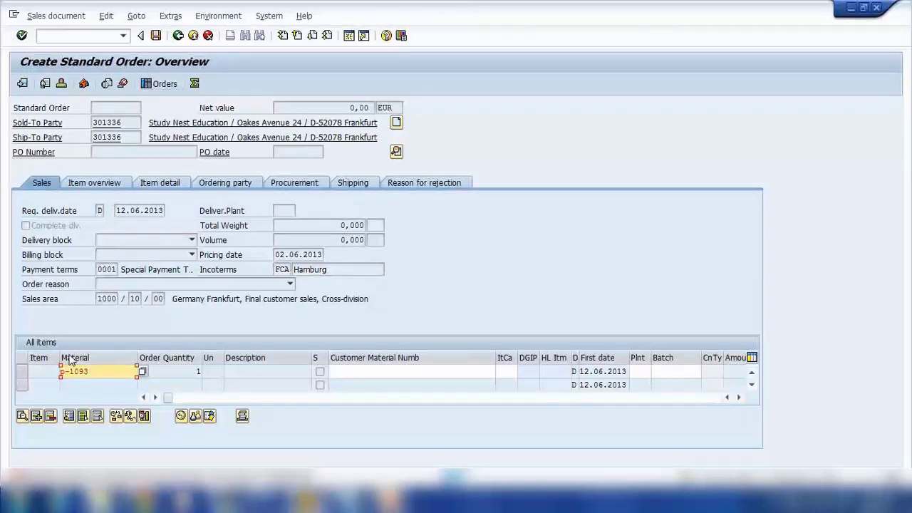
key("Return")
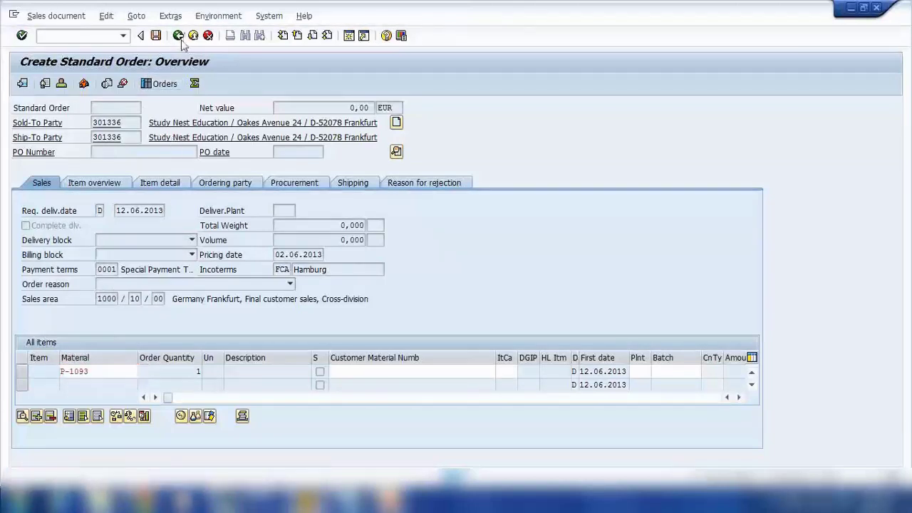
Step: Exit the current order without saving and restart the standard order
left_click(179, 36)
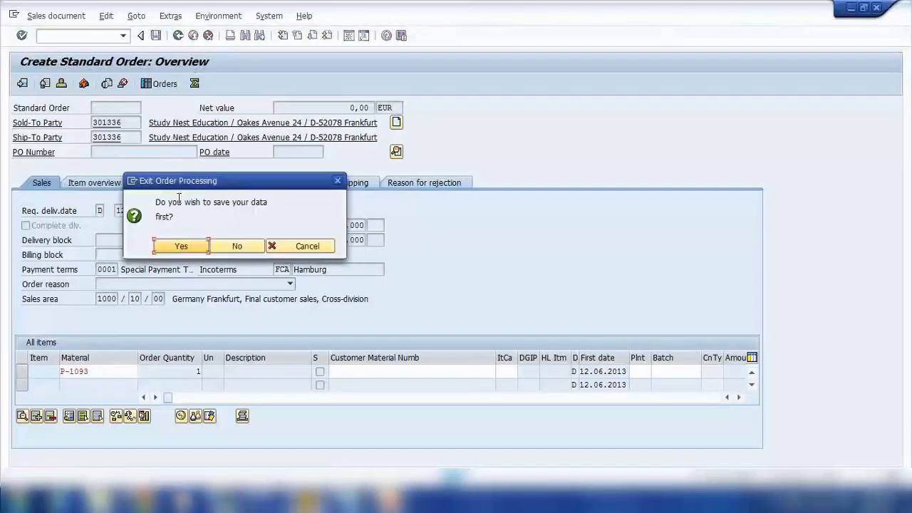
left_click(236, 246)
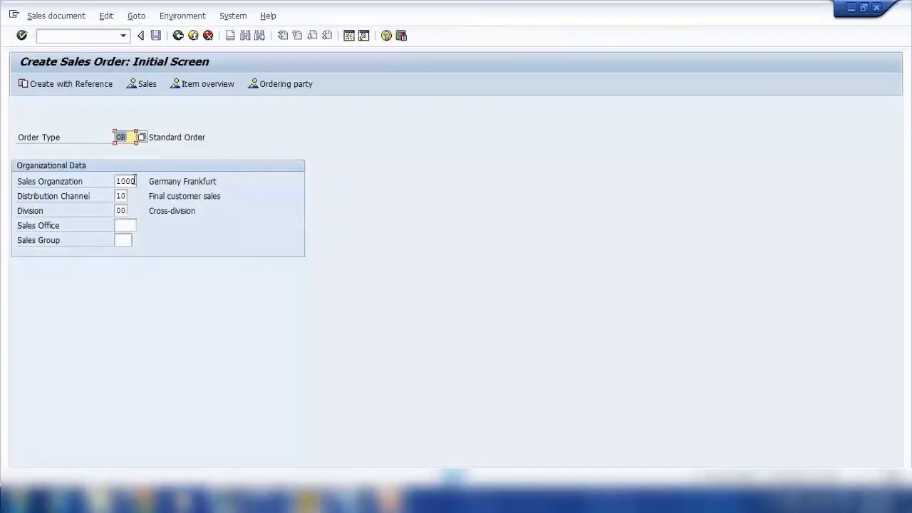
key("Return")
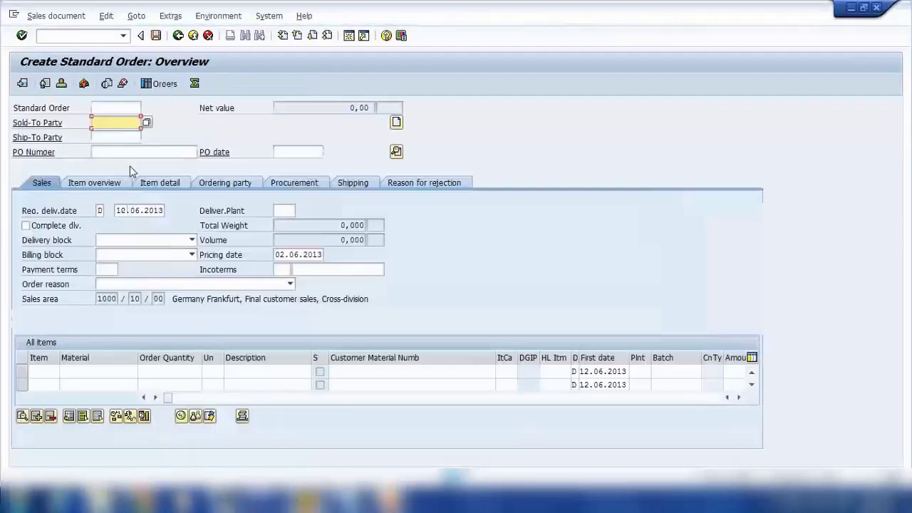
Step: Pick sold-to 301336 and material P-1093 from history with quantity 1, and confirm the item
left_click(118, 125)
left_click(107, 133)
type("301336")
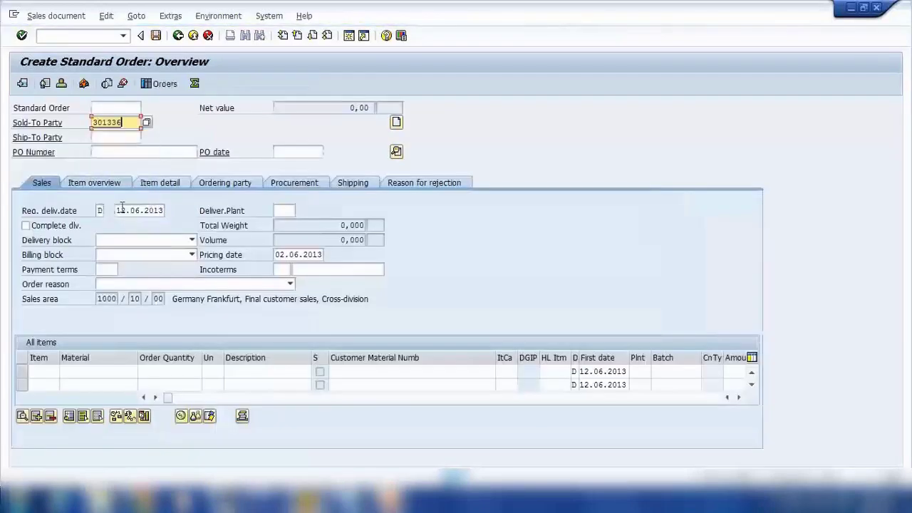
left_click(100, 371)
left_click(78, 382)
left_click(171, 372)
left_click(183, 384)
key("Return")
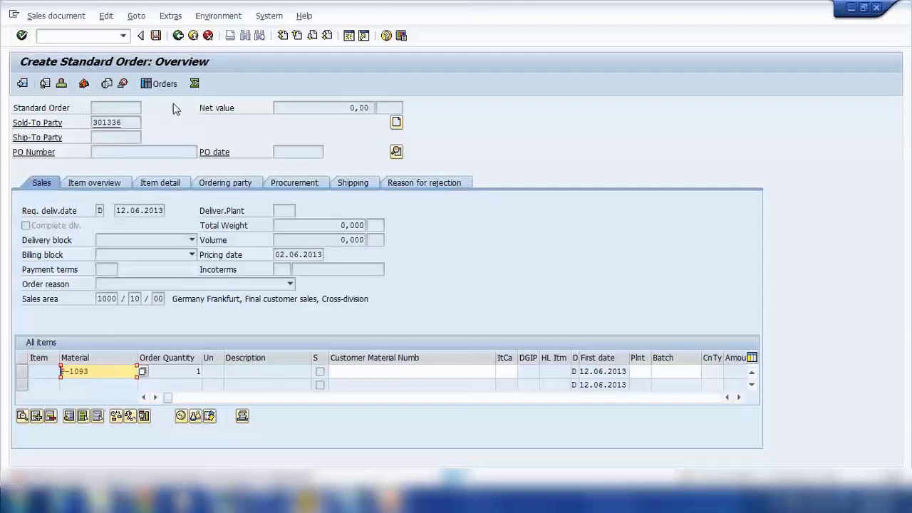
Step: In a new session, open P-1093 in MM02 for plant 1000, sales org 1000, channel 10
left_click(349, 36)
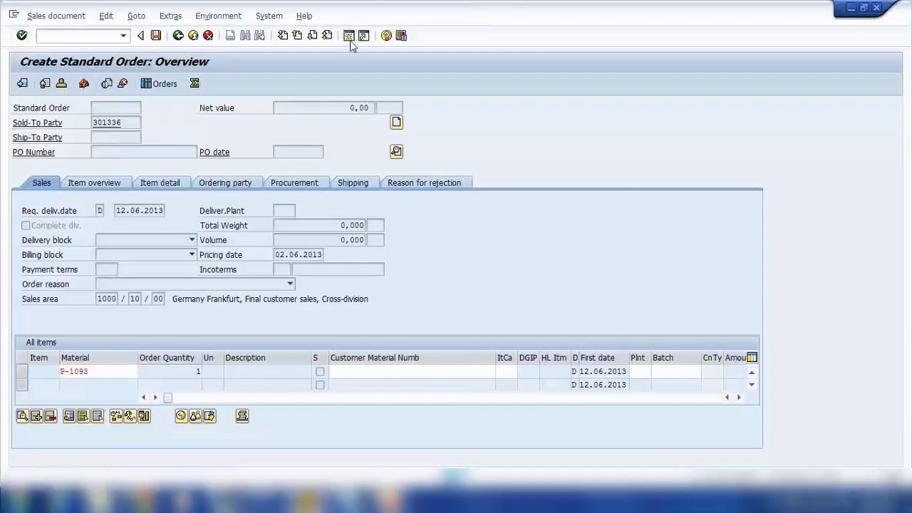
type("m")
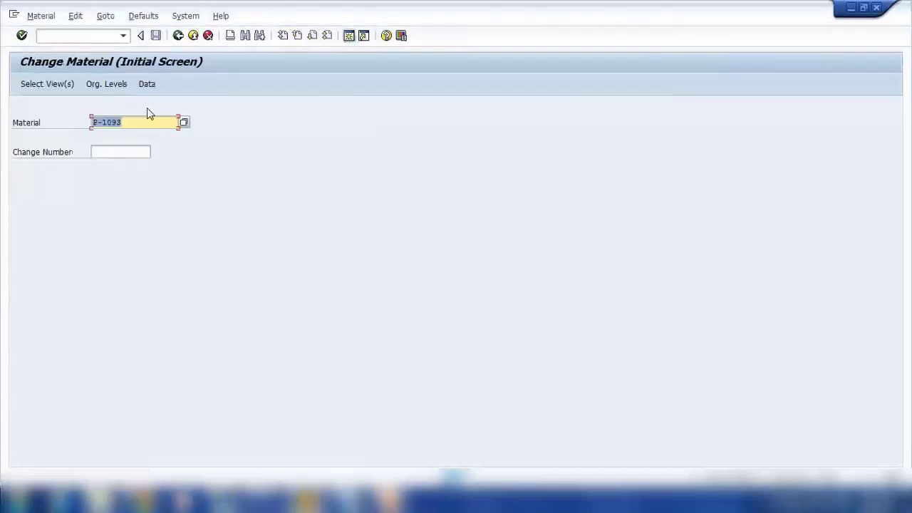
key("Return")
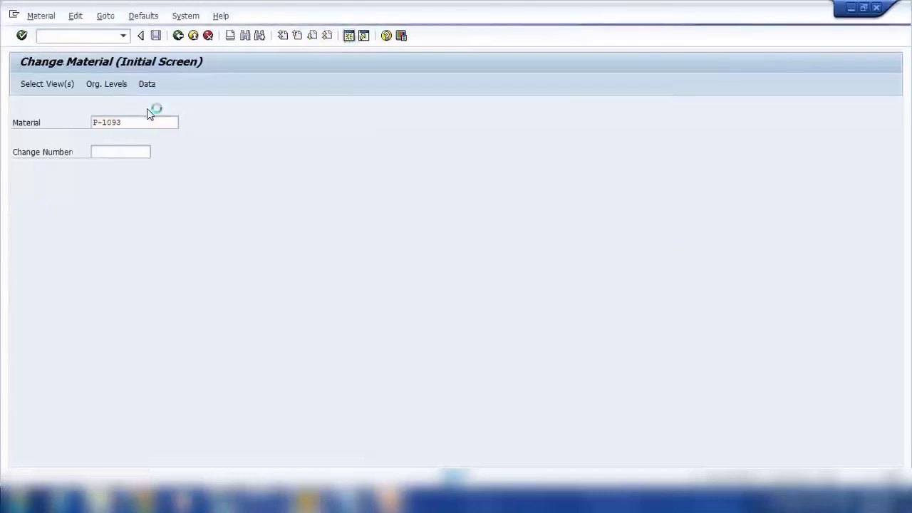
key("Return")
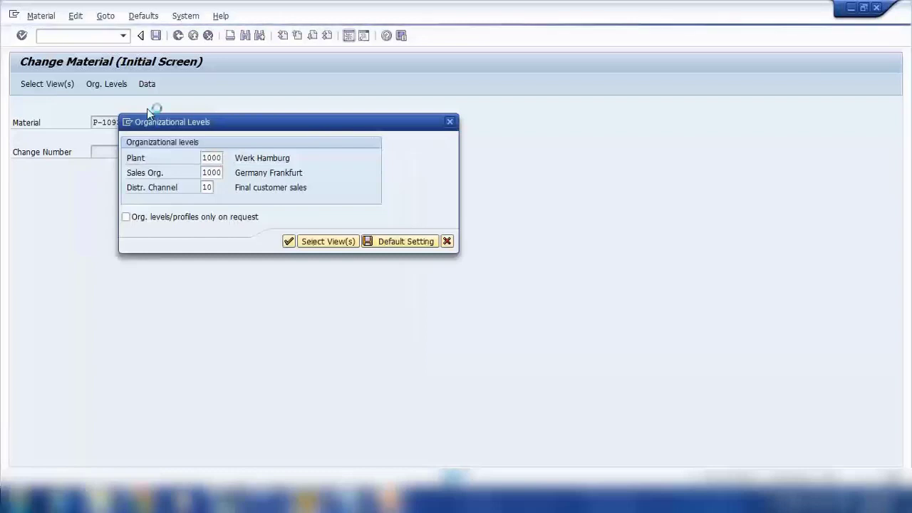
key("Return")
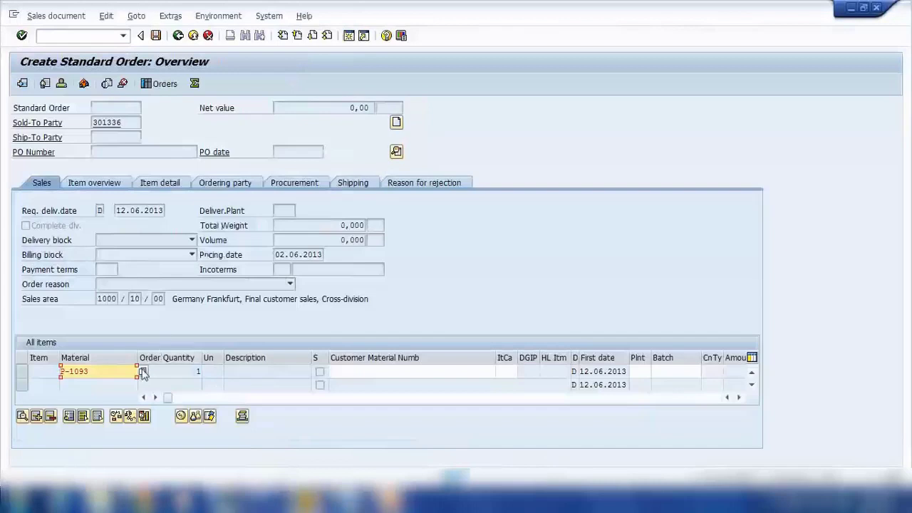
Step: Re-check the P-1093 item, discard the order unsaved, and start a new standard order
key("Return")
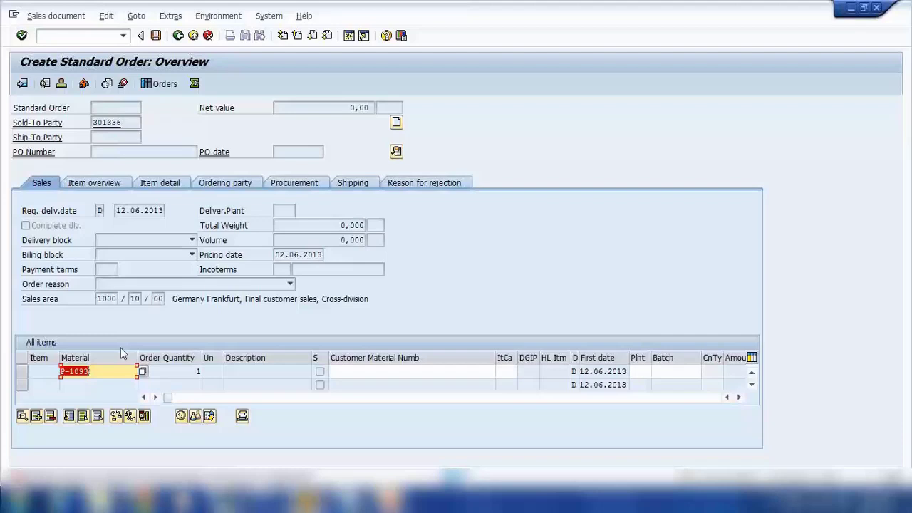
key("Return")
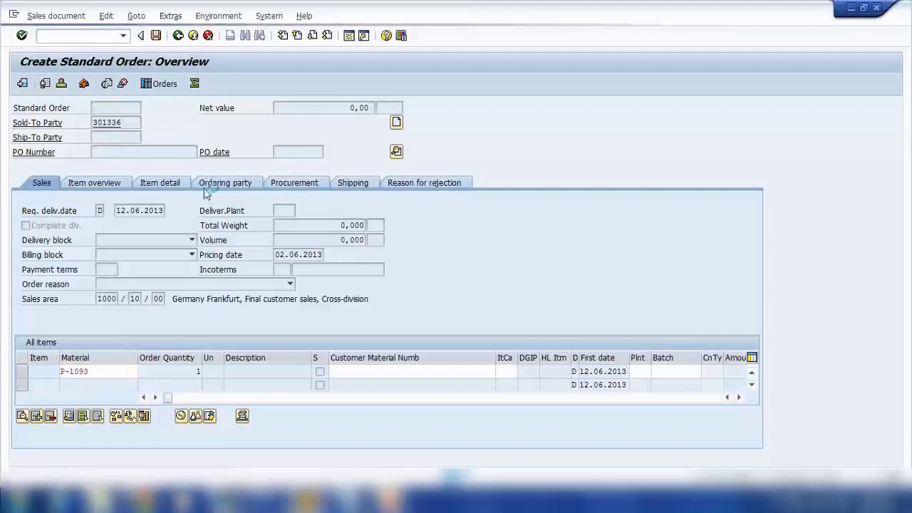
left_click(179, 35)
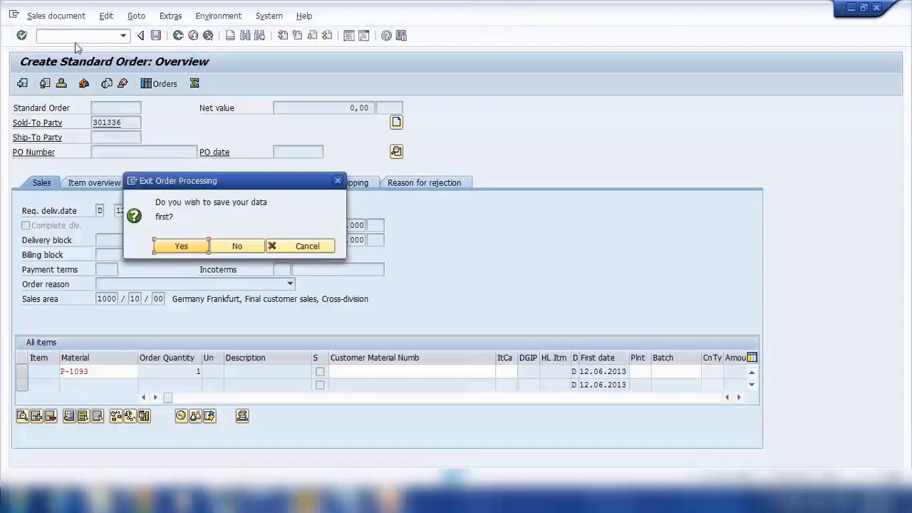
left_click(236, 245)
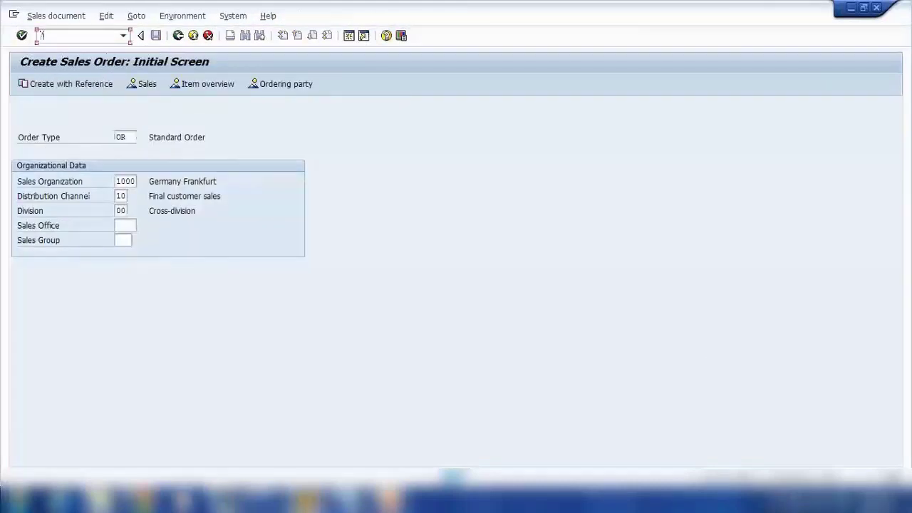
key("F3")
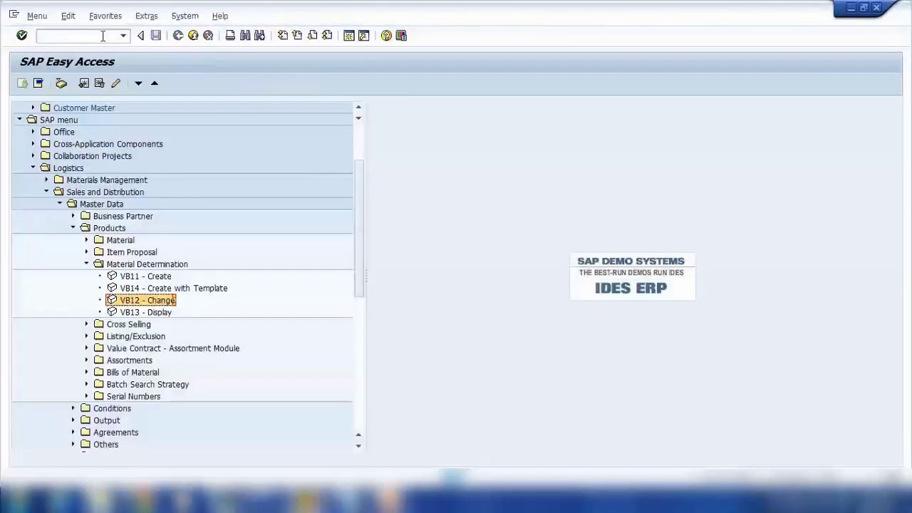
left_click(103, 35)
key("Return")
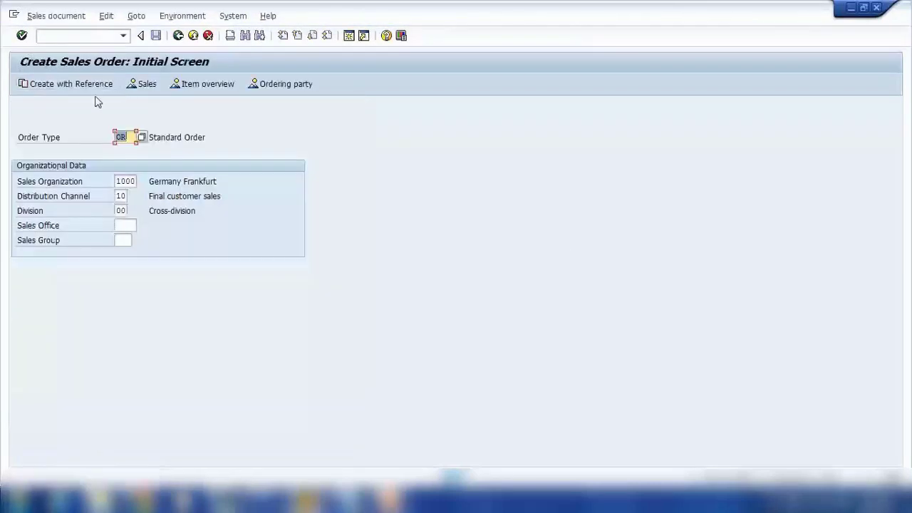
key("Return")
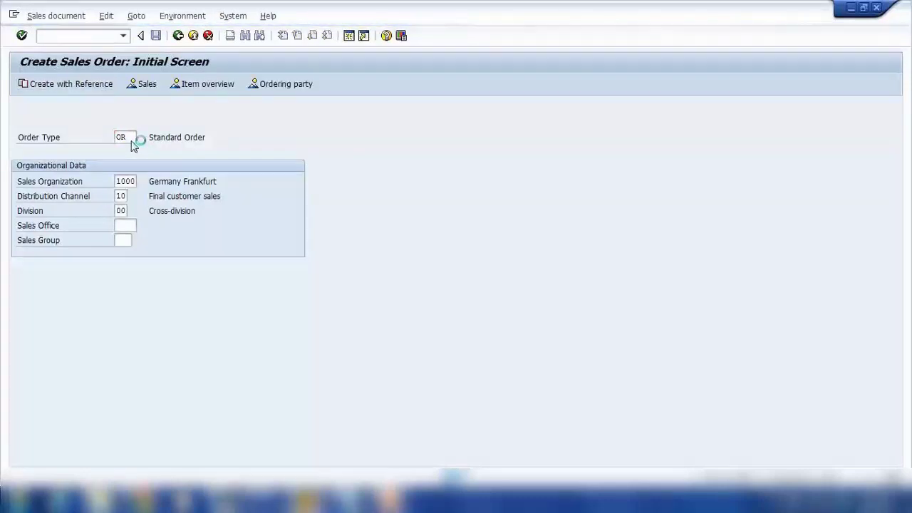
Step: Enter sold-to 301336 and P-1093 with quantity 1, and confirm the item
type("301336")
left_click(102, 374)
type("p-1093")
left_click(177, 372)
type("1")
key("Return")
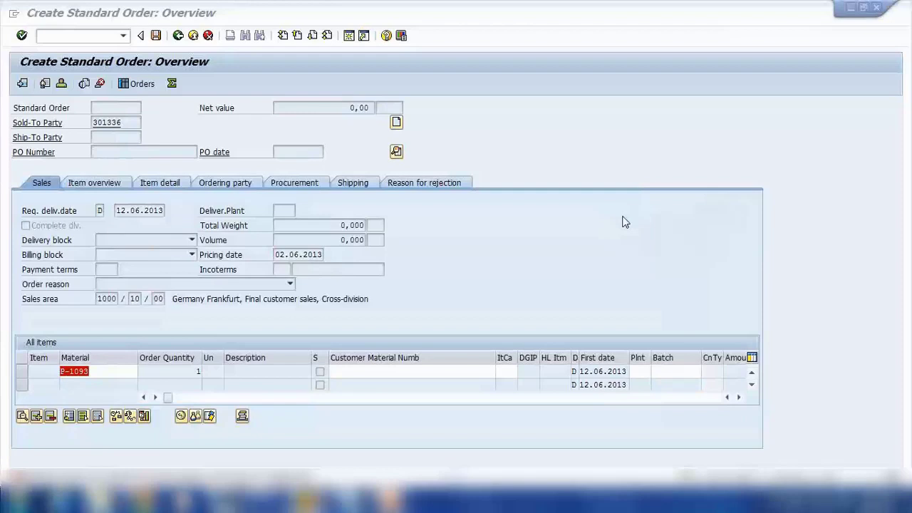
Step: In MM02, add a German (DE) description 'laptop 13' to material P-1093
left_click(84, 38)
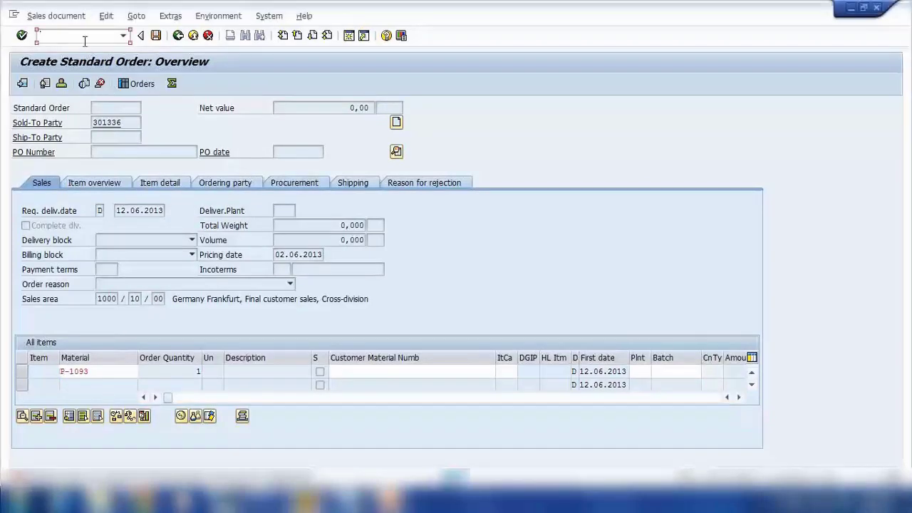
type("/nmm02")
key("Return")
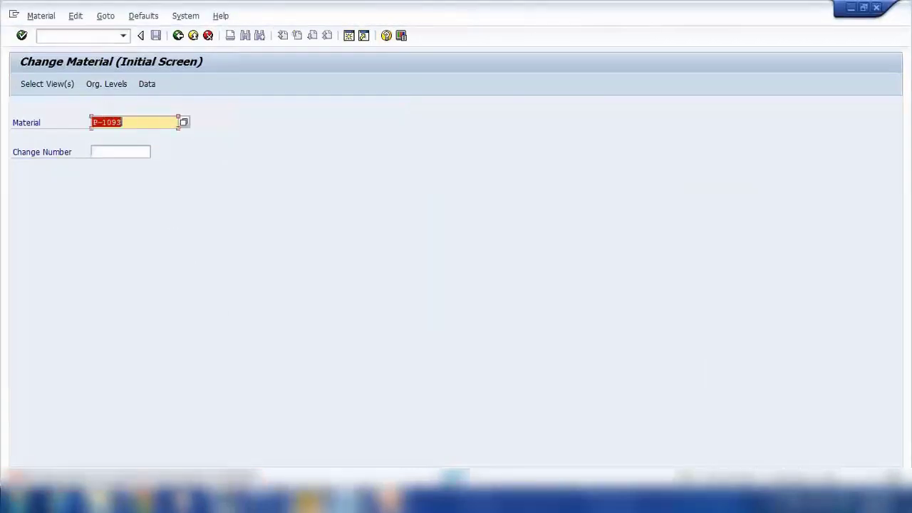
mouse_move(453, 492)
left_click(440, 442)
left_click(68, 84)
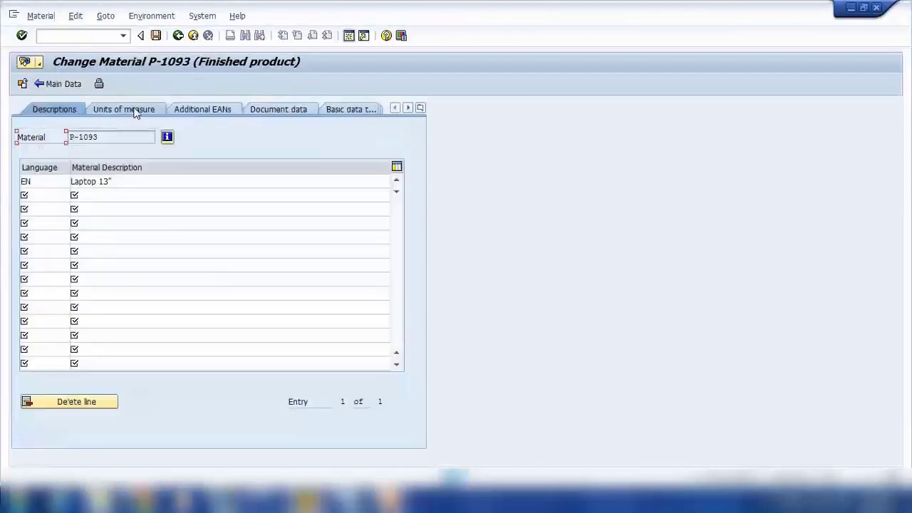
left_click(51, 193)
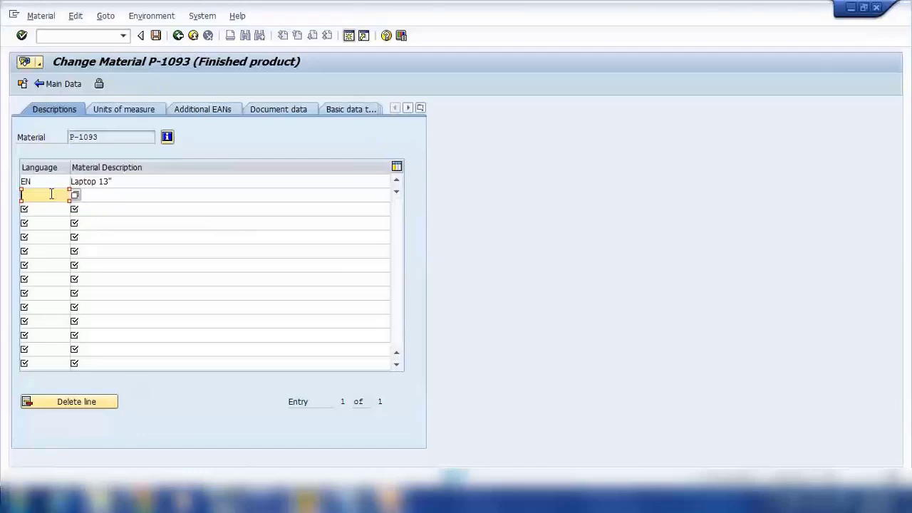
type("de")
left_click(104, 197)
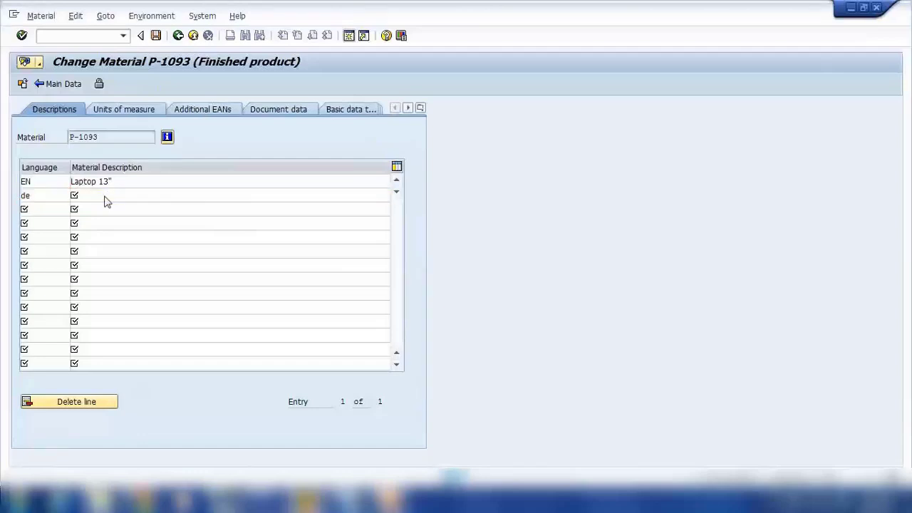
type("Lap3")
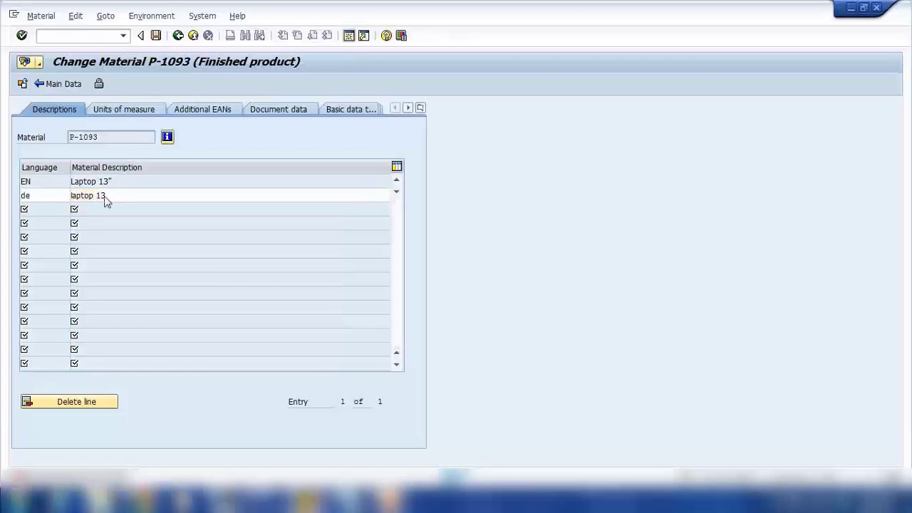
key("Return")
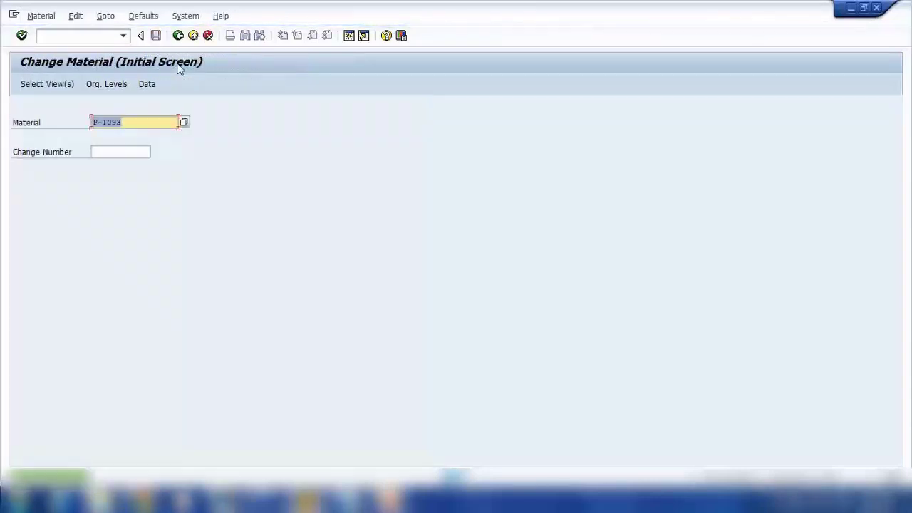
Step: Start a new standard order with VA01 and enter sold-to party 301336
left_click(104, 37)
type("/nva01")
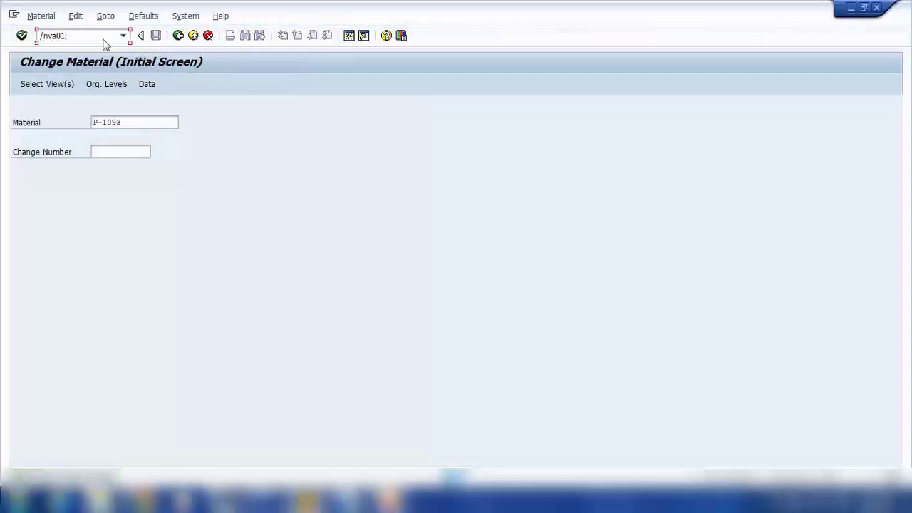
key("Return")
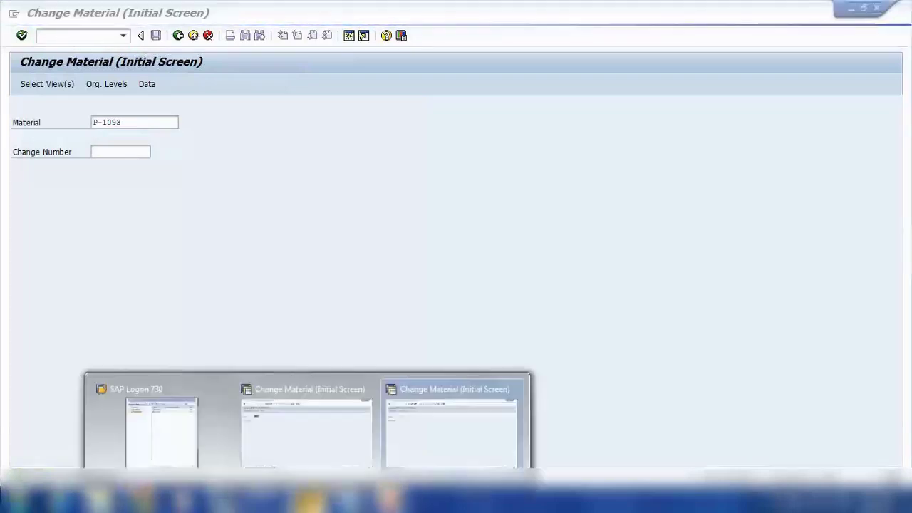
left_click(449, 399)
left_click(308, 497)
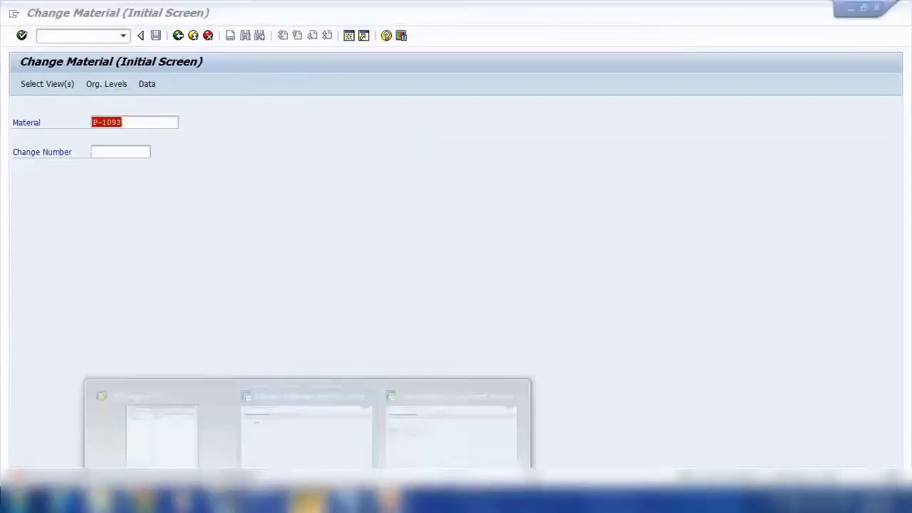
left_click(451, 428)
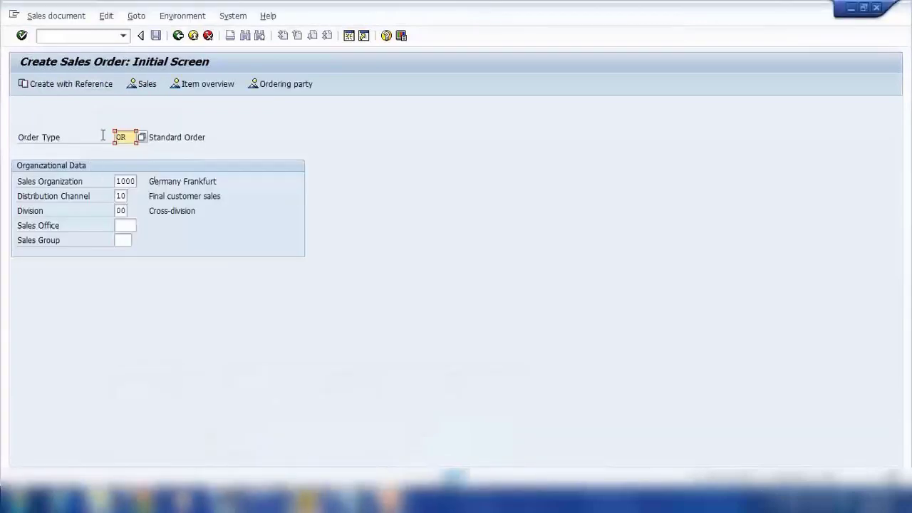
key("Return")
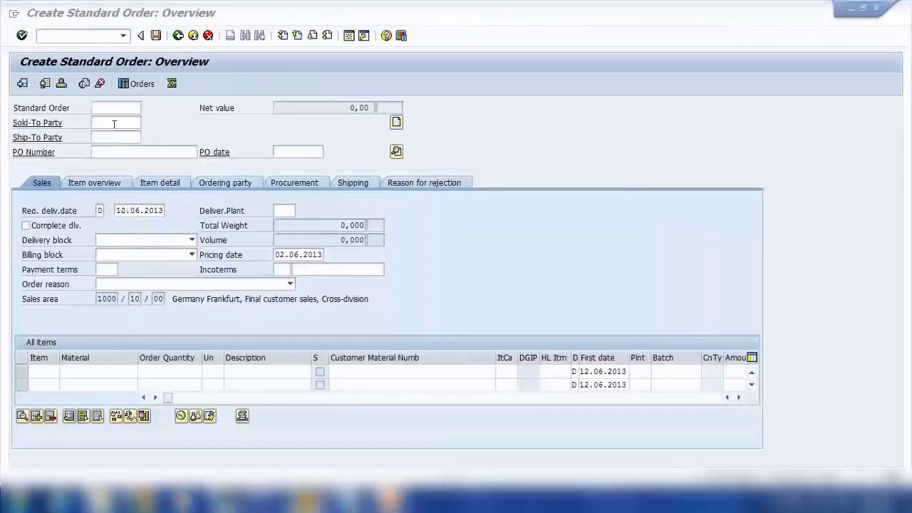
left_click(114, 124)
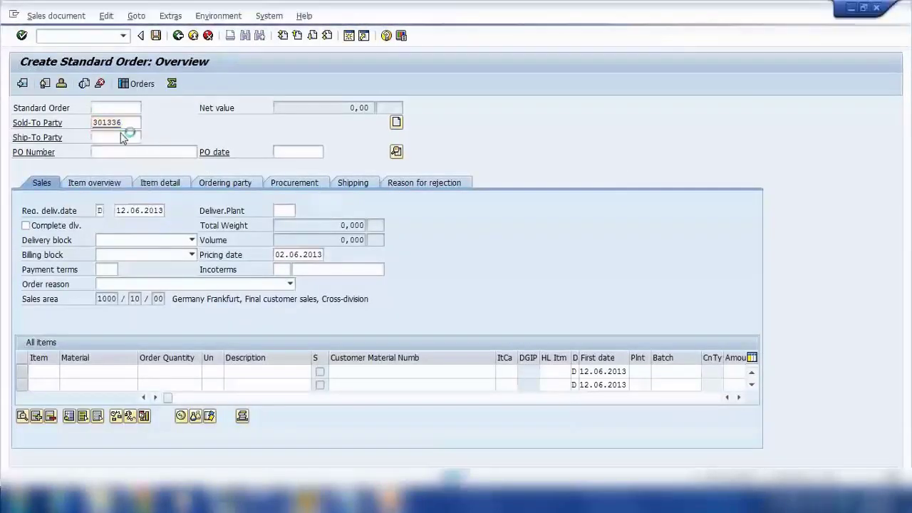